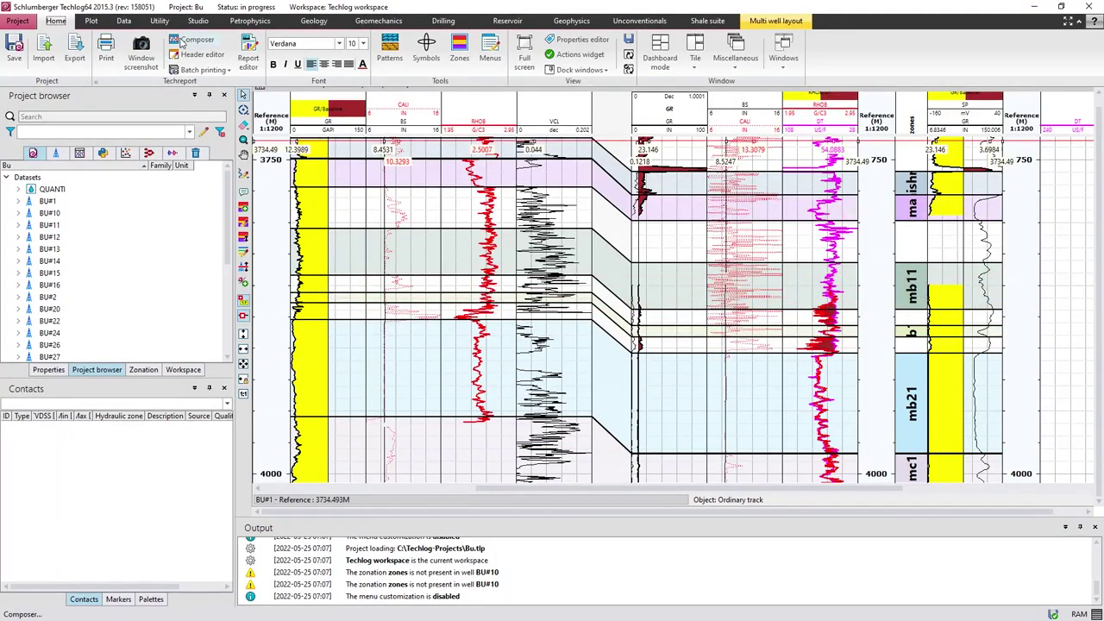
Step: Switch to the Petrophysics ribbon to expose the porosity computations
{"action": "left_click", "coordinate": [253, 23]}
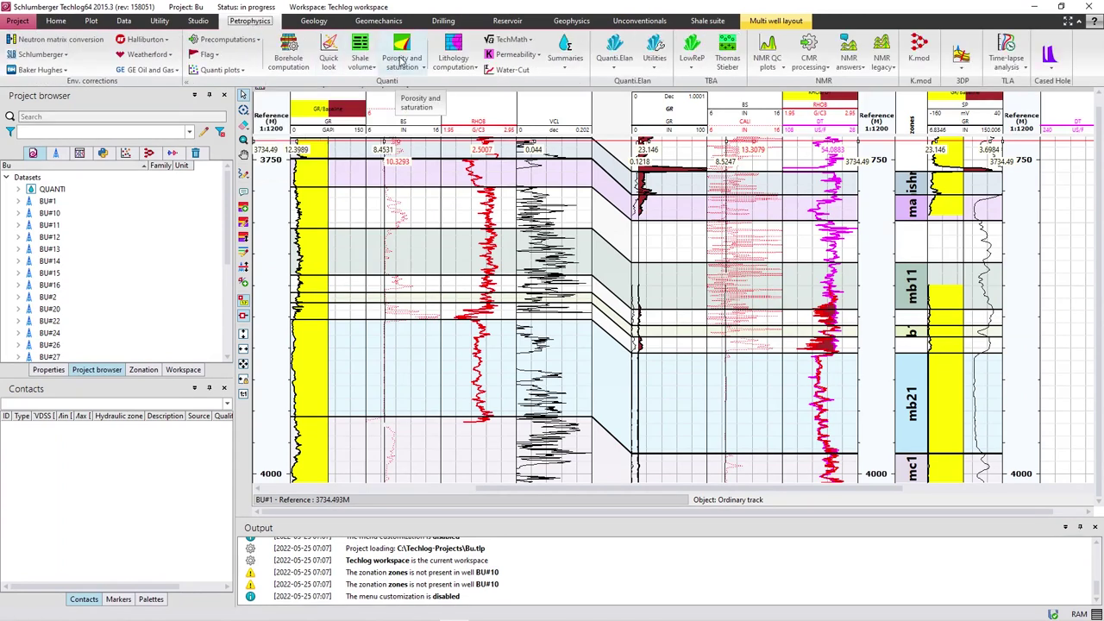
Step: Launch Porosity and saturation > Porosity > Density and choose well BU#2 as the data source
{"action": "left_click", "coordinate": [401, 62]}
{"action": "mouse_move", "coordinate": [444, 214]}
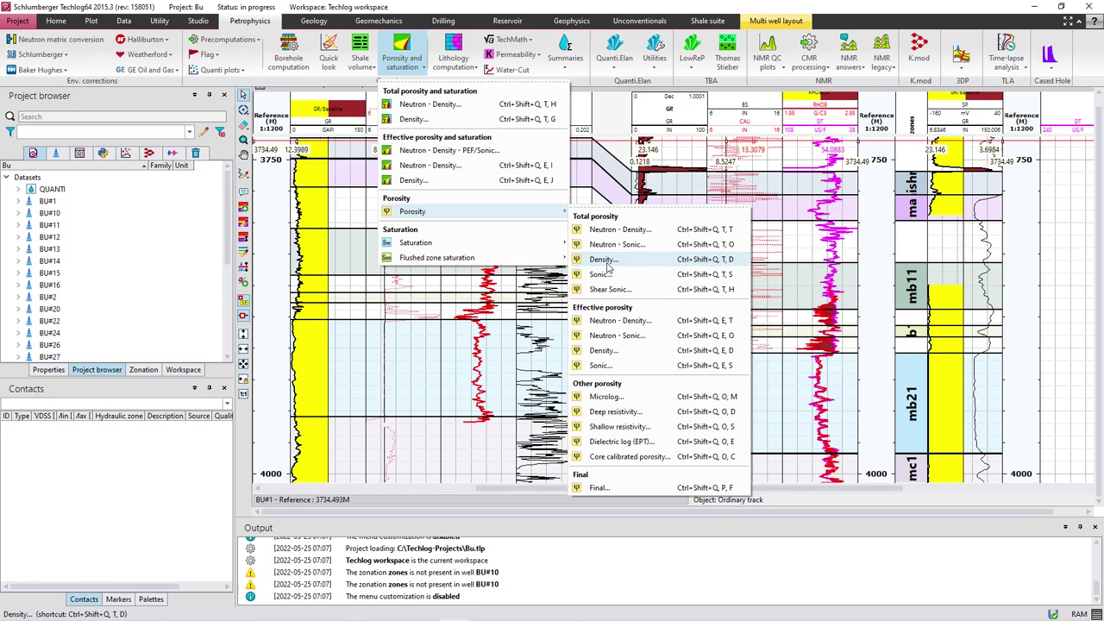
{"action": "left_click", "coordinate": [607, 263]}
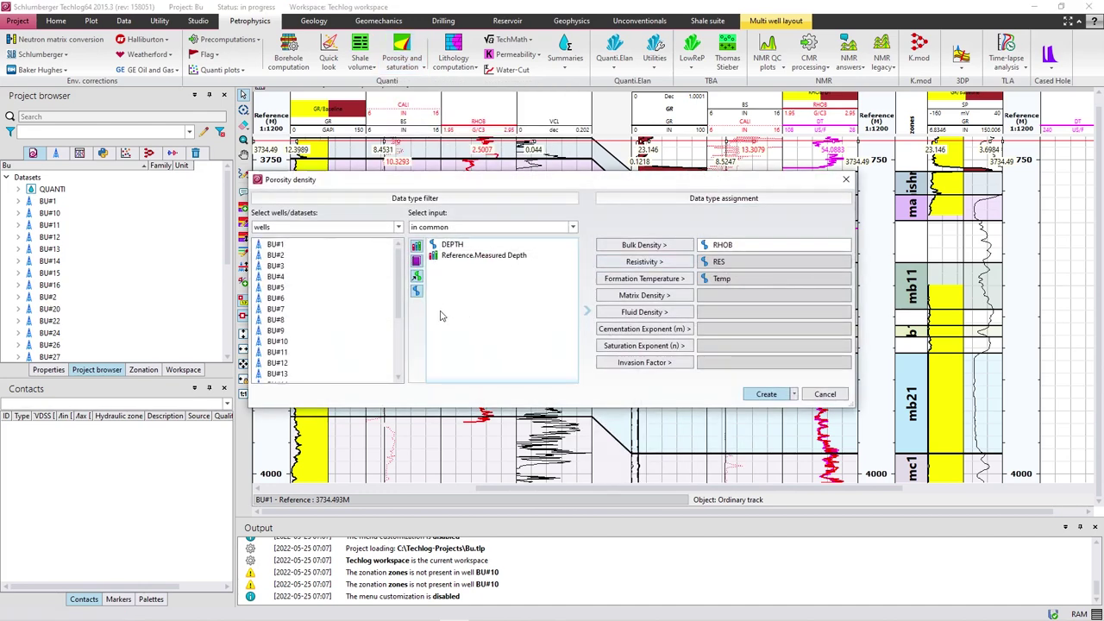
{"action": "left_click", "coordinate": [298, 257]}
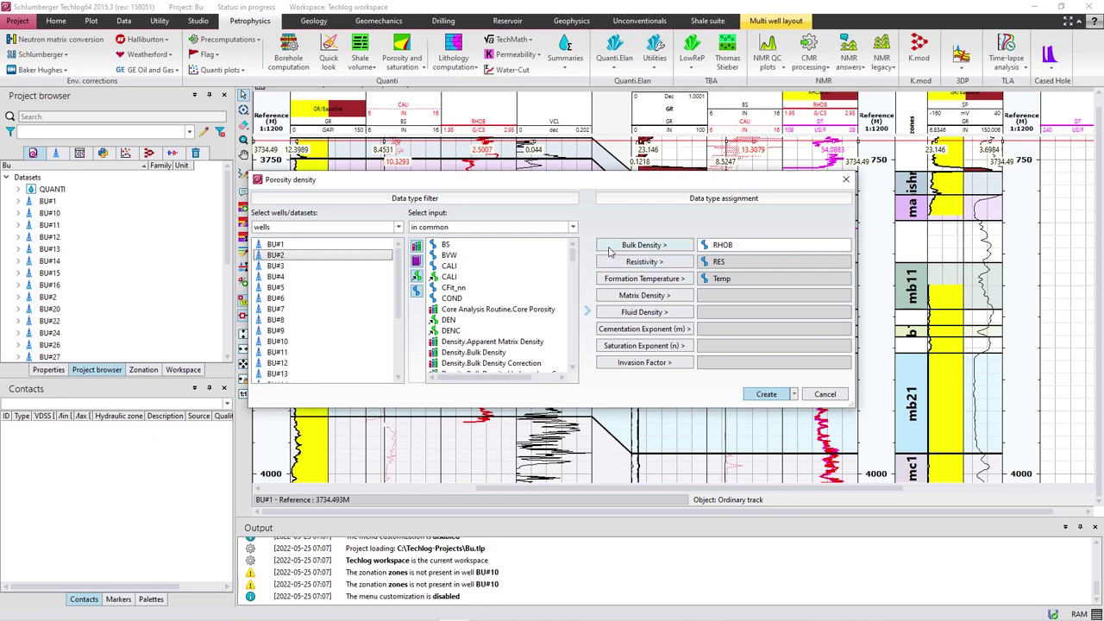
Step: Assign RHOB as the bulk density input and pick the RES curve
{"action": "scroll", "coordinate": [500, 304], "scroll_direction": "down", "scroll_amount": 12}
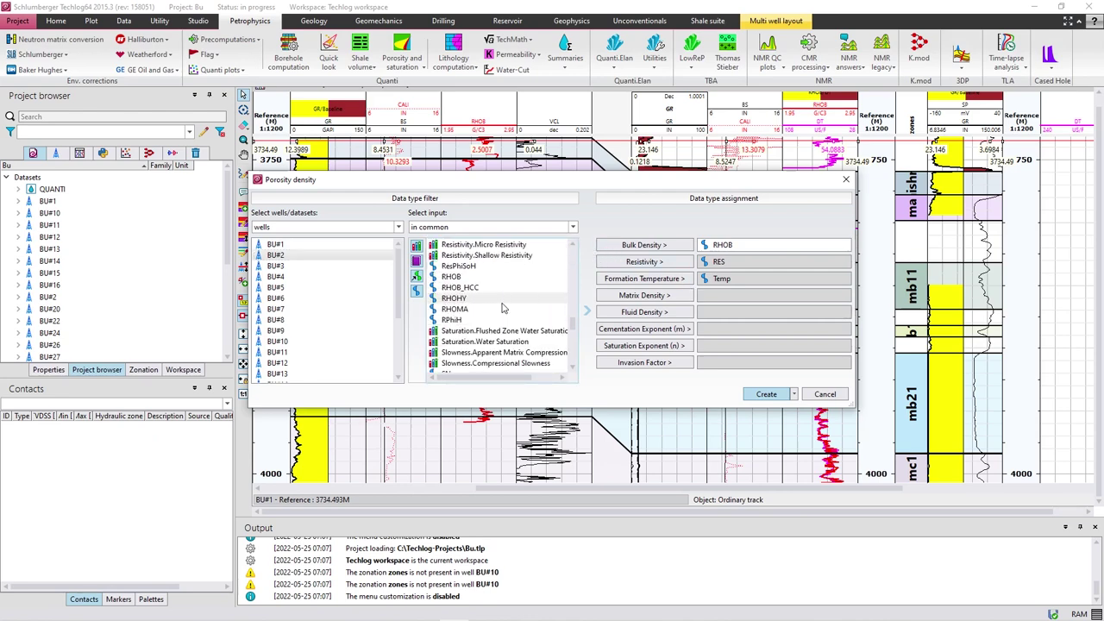
{"action": "left_click", "coordinate": [474, 310]}
{"action": "left_click", "coordinate": [652, 249]}
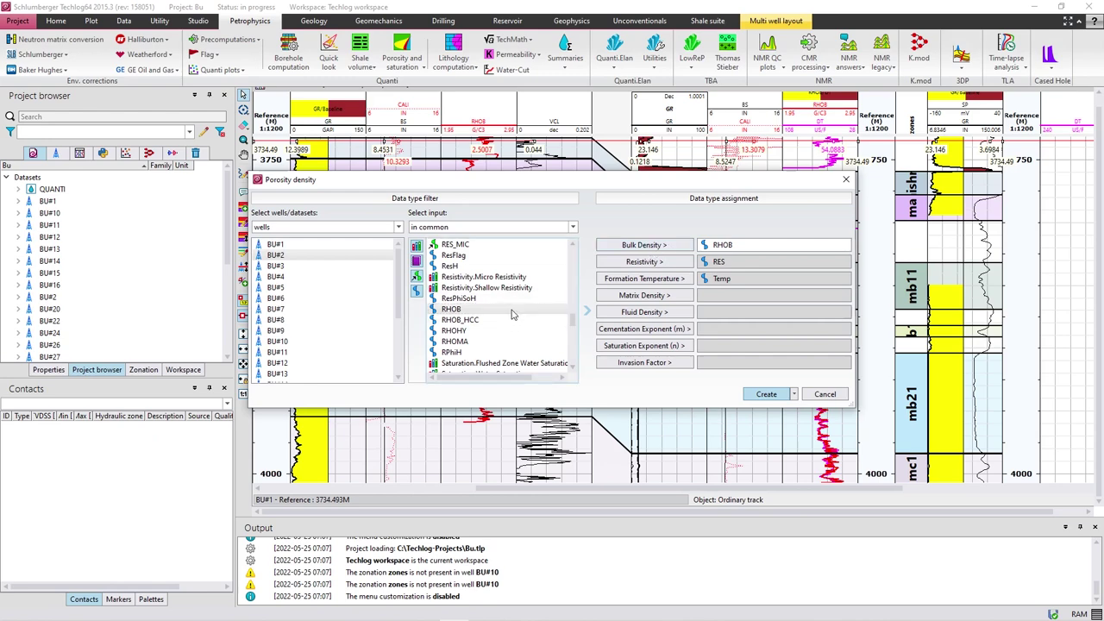
{"action": "left_click", "coordinate": [615, 249]}
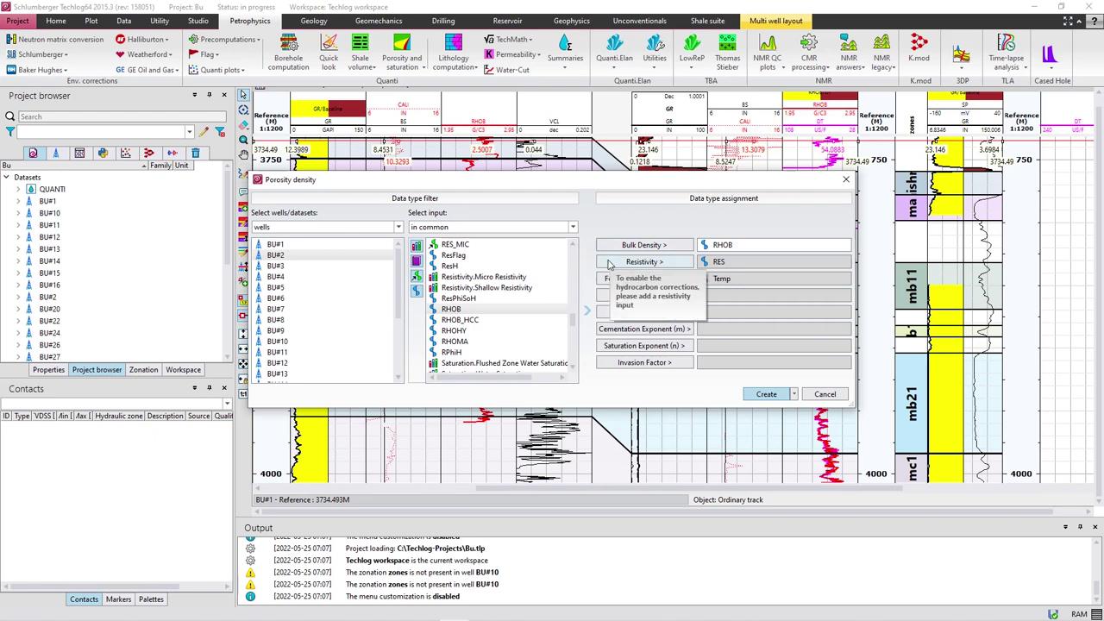
{"action": "scroll", "coordinate": [472, 276], "scroll_direction": "up", "scroll_amount": 1}
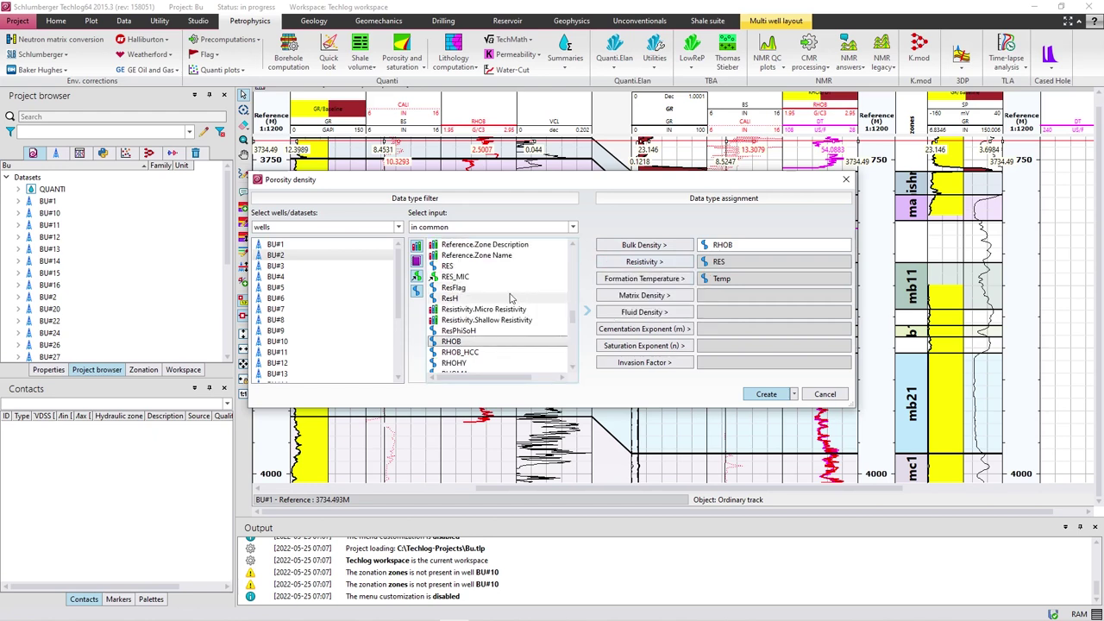
{"action": "left_click", "coordinate": [471, 267]}
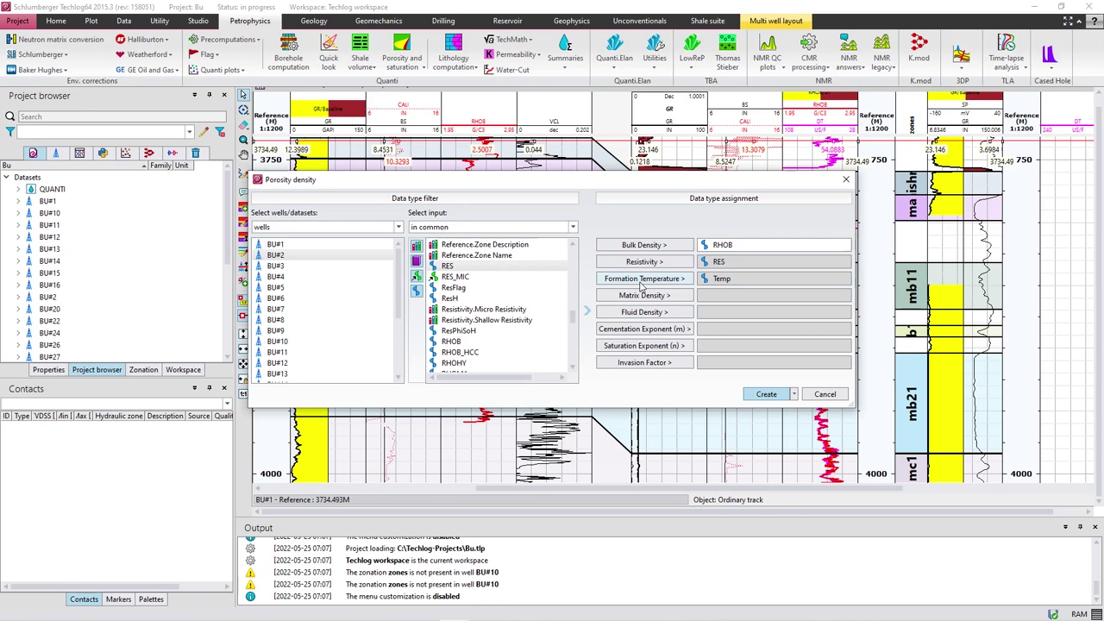
{"action": "left_click", "coordinate": [641, 285]}
Step: Set Temp as the formation temperature input and create the Porosity density method in a workflow
{"action": "scroll", "coordinate": [442, 294], "scroll_direction": "up", "scroll_amount": 10}
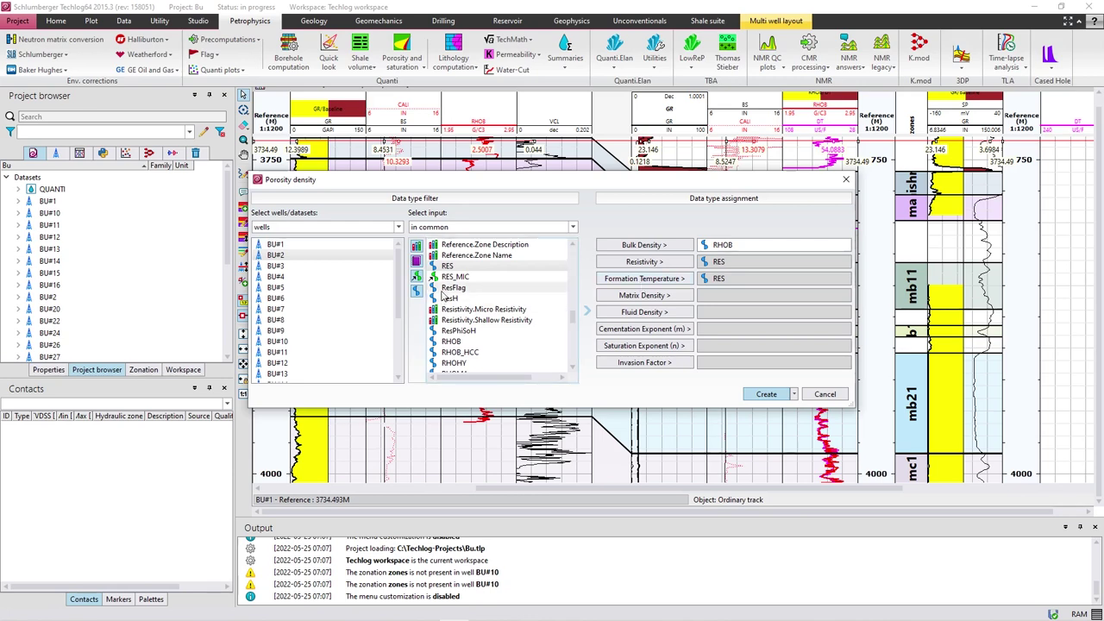
{"action": "scroll", "coordinate": [441, 298], "scroll_direction": "down", "scroll_amount": 9}
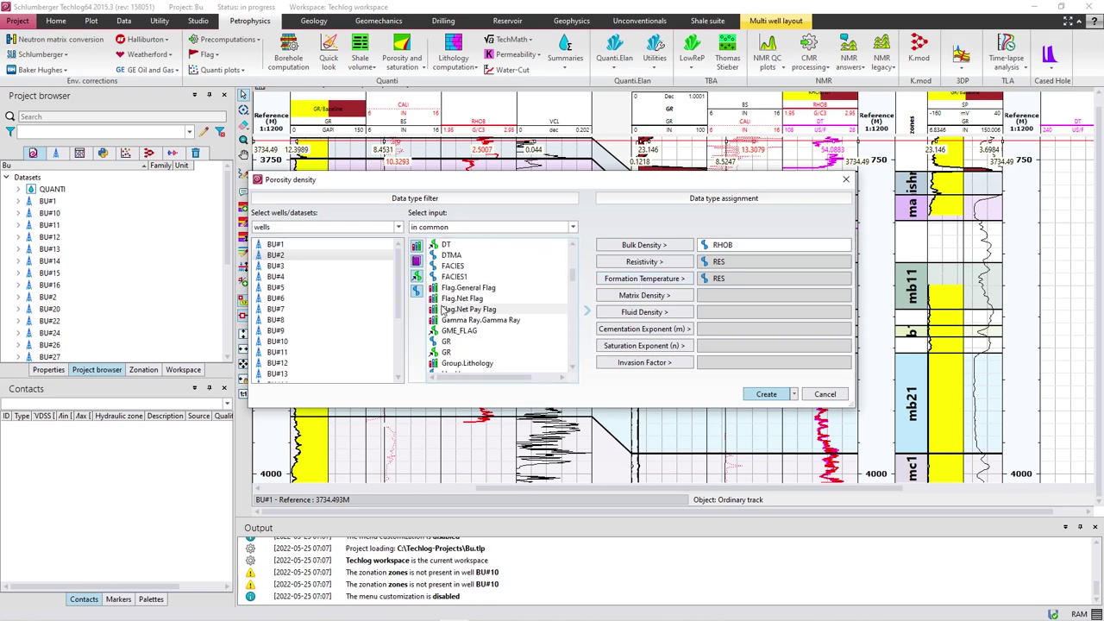
{"action": "scroll", "coordinate": [441, 323], "scroll_direction": "down", "scroll_amount": 6}
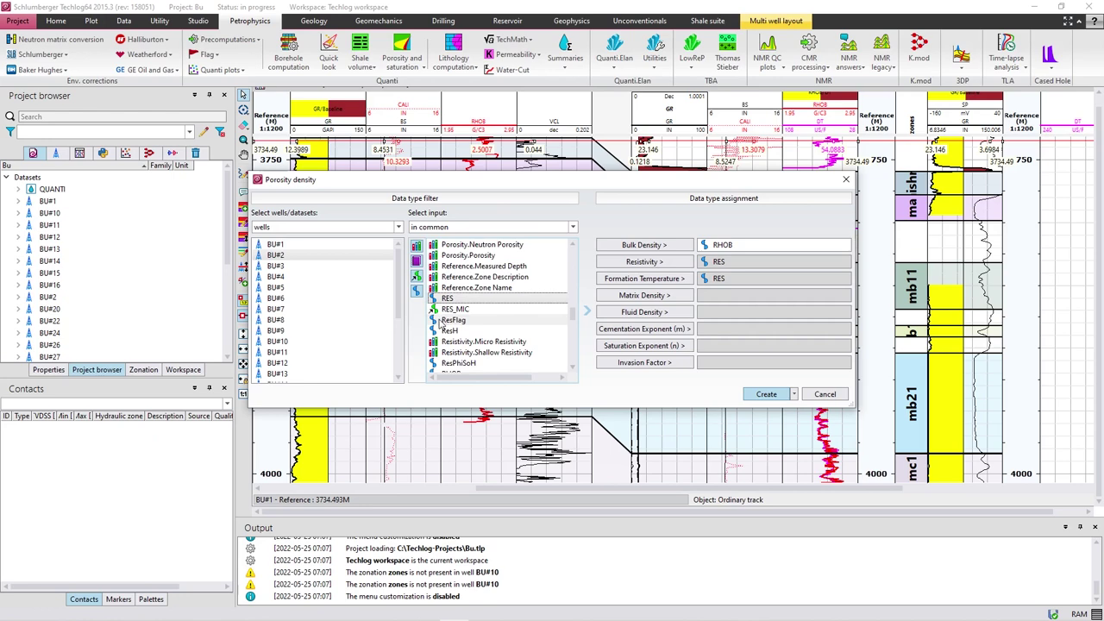
{"action": "scroll", "coordinate": [441, 336], "scroll_direction": "down", "scroll_amount": 2}
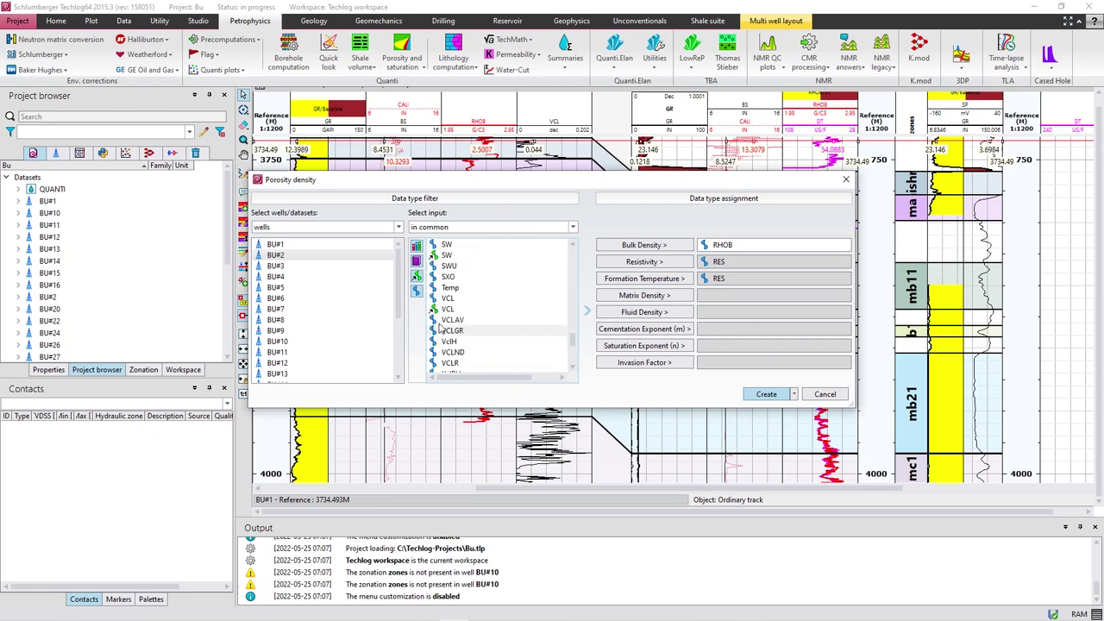
{"action": "left_click", "coordinate": [483, 288]}
{"action": "left_click", "coordinate": [658, 280]}
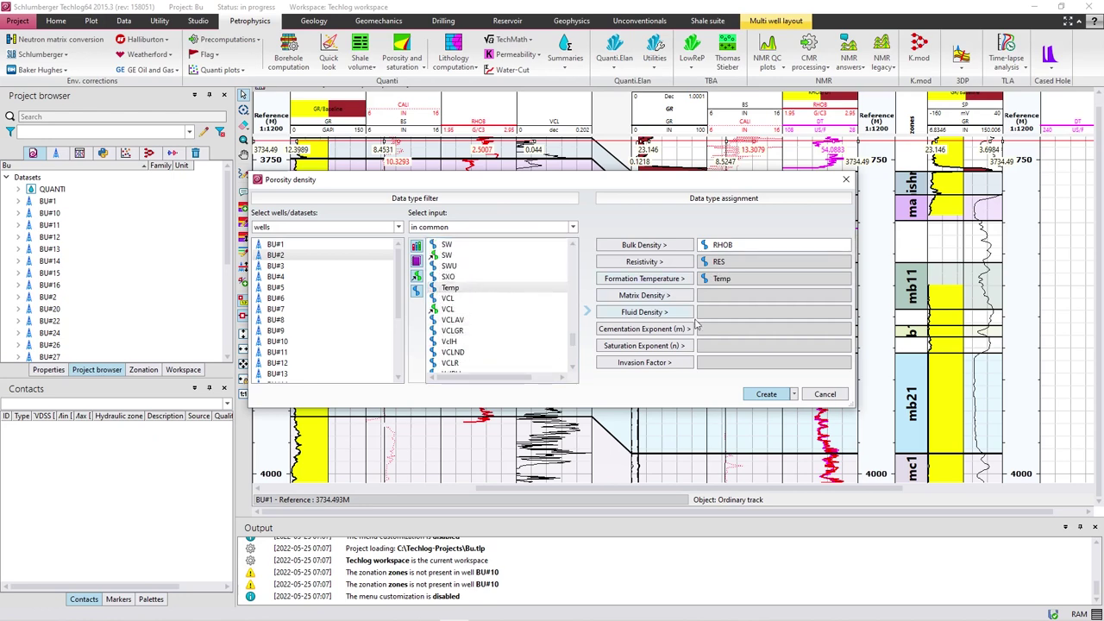
{"action": "left_click", "coordinate": [753, 394]}
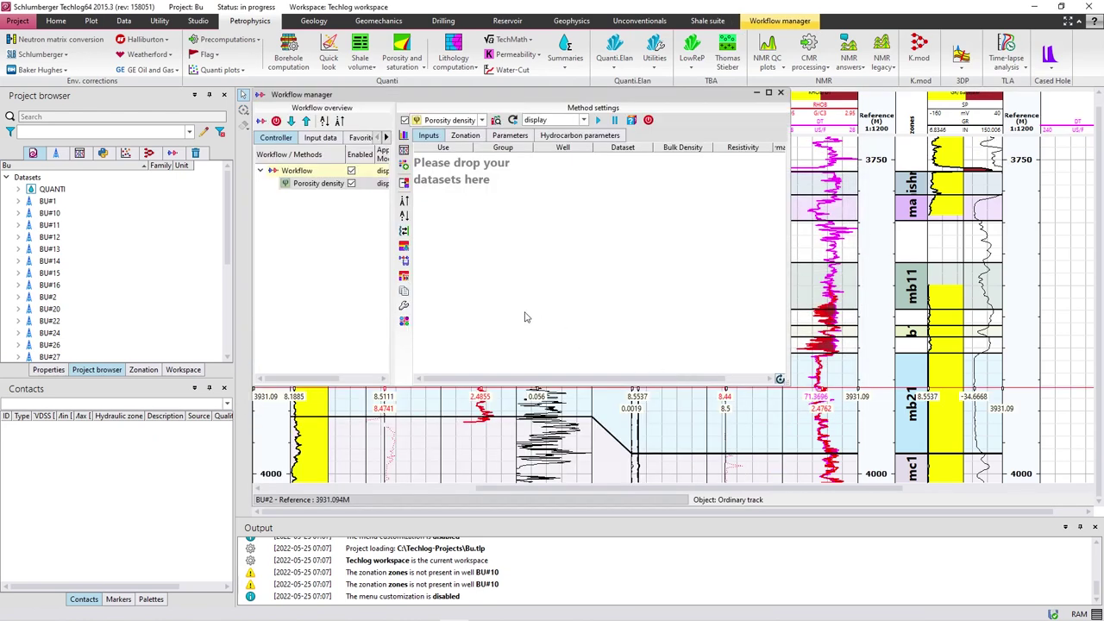
Step: Float the Workflow manager and drag well BU#2 into the method inputs
{"action": "left_click_drag", "start_coordinate": [547, 96], "coordinate": [648, 155]}
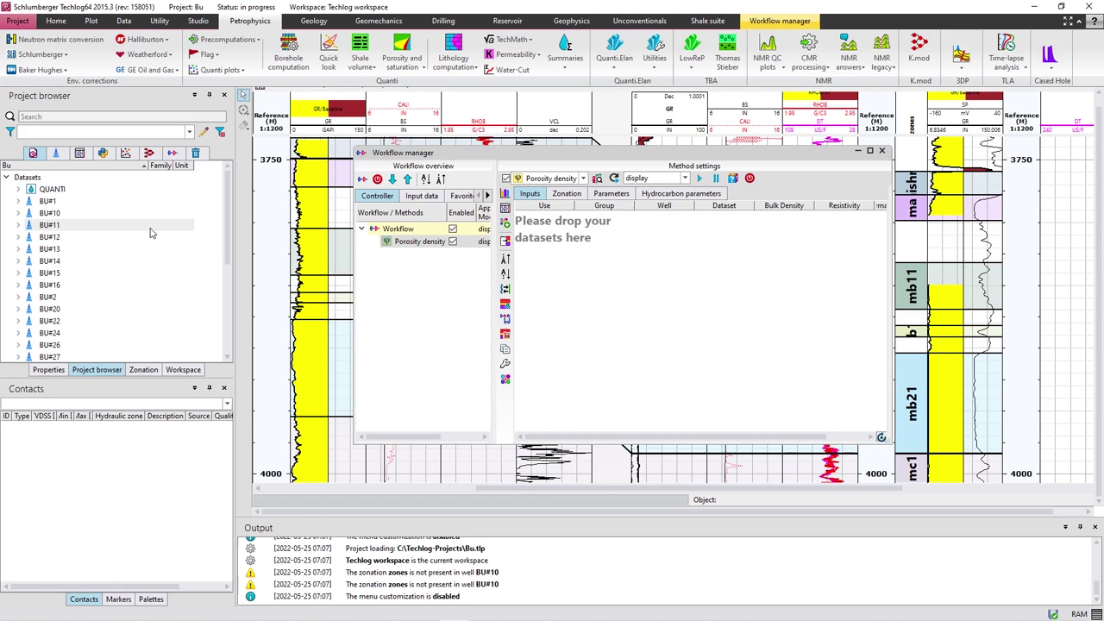
{"action": "left_click_drag", "start_coordinate": [228, 228], "coordinate": [221, 292]}
{"action": "scroll", "coordinate": [95, 242], "scroll_direction": "up", "scroll_amount": 2}
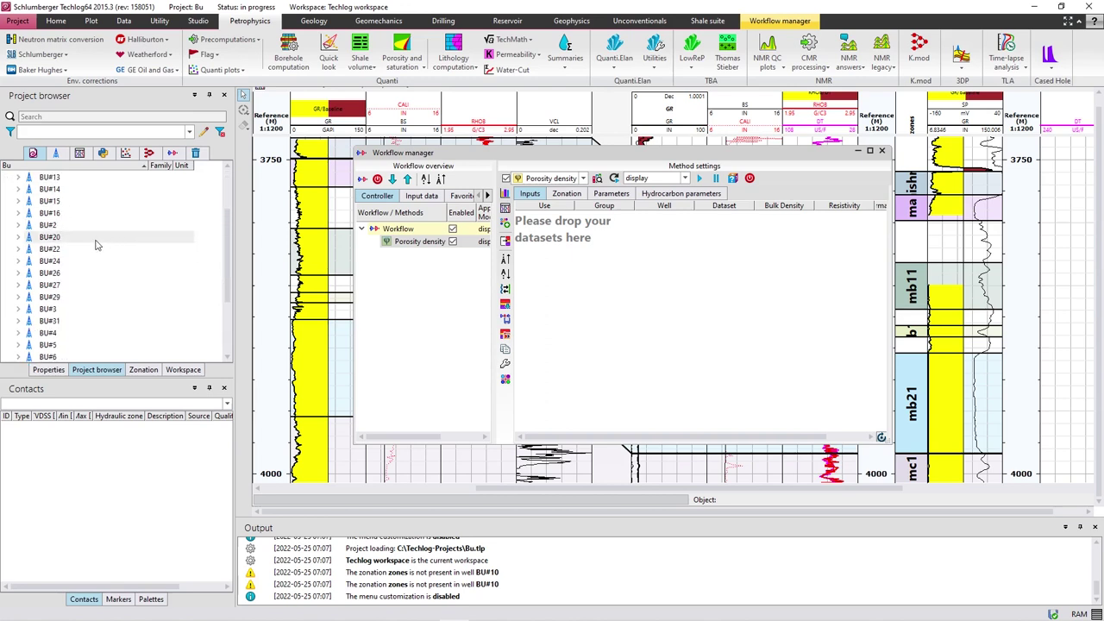
{"action": "left_click", "coordinate": [18, 225]}
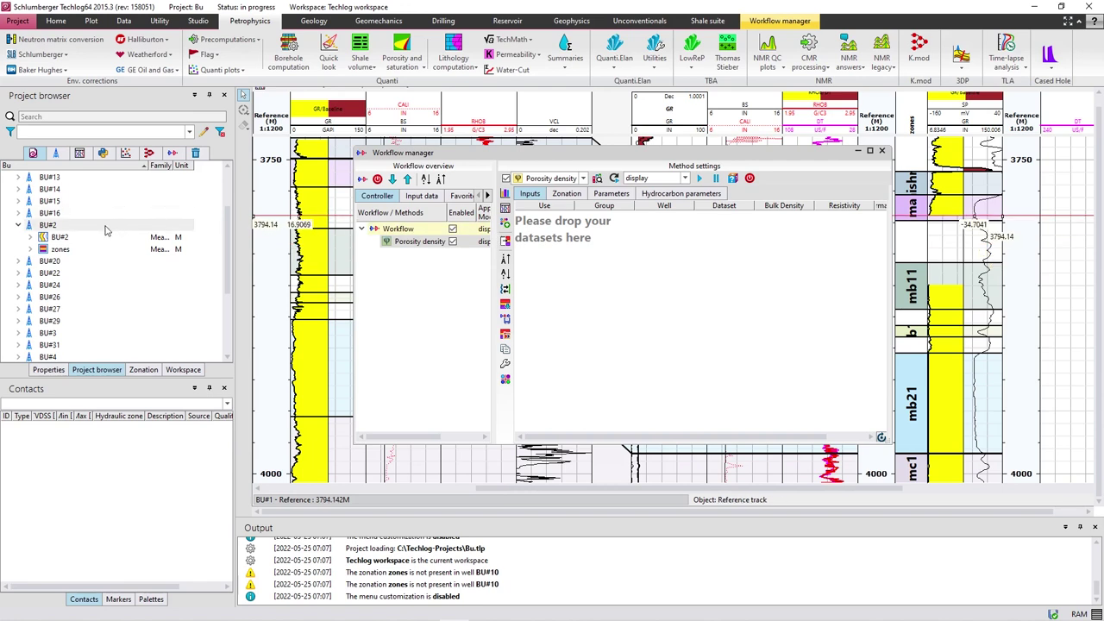
{"action": "left_click_drag", "start_coordinate": [104, 229], "coordinate": [560, 232]}
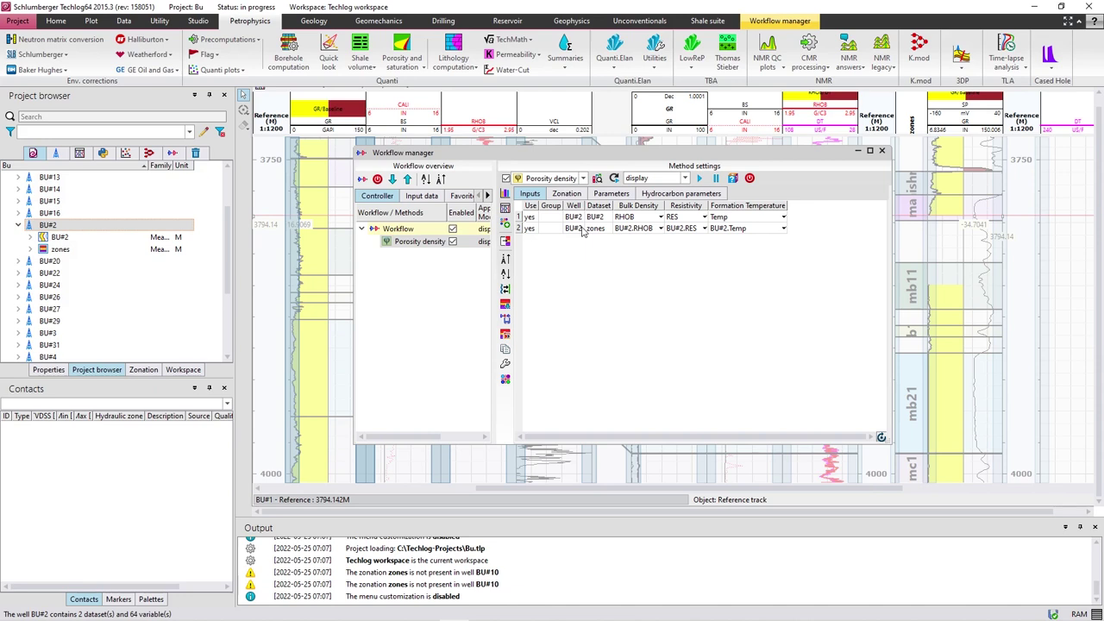
Step: Remove all input rows, re-add only the BU#2 dataset, and view the method's zonation
{"action": "left_click", "coordinate": [528, 228]}
{"action": "right_click", "coordinate": [529, 218]}
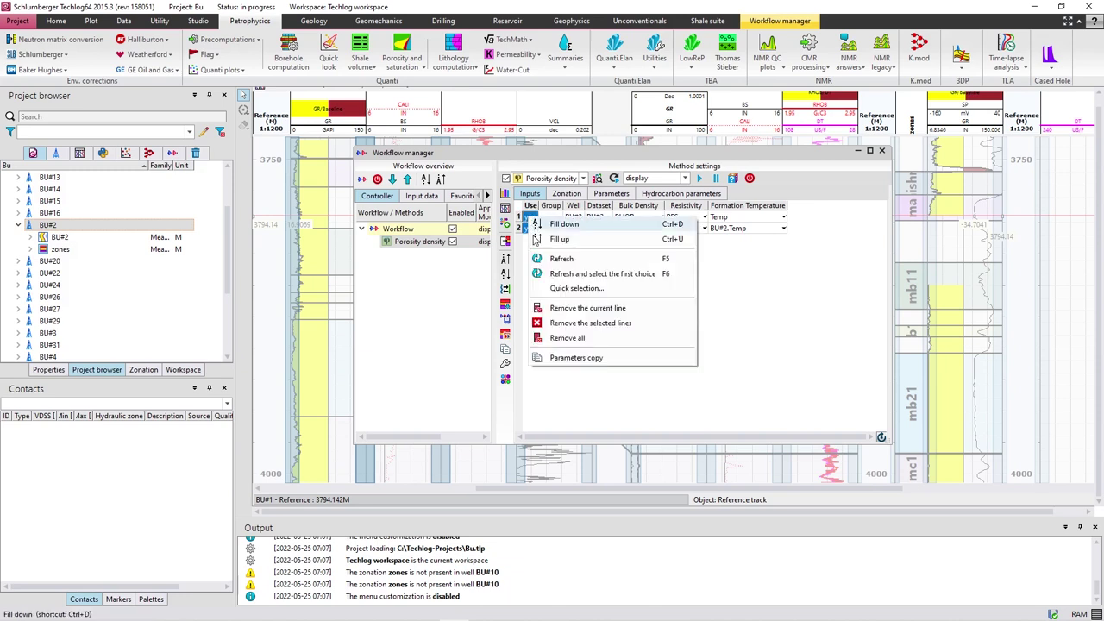
{"action": "left_click", "coordinate": [560, 338]}
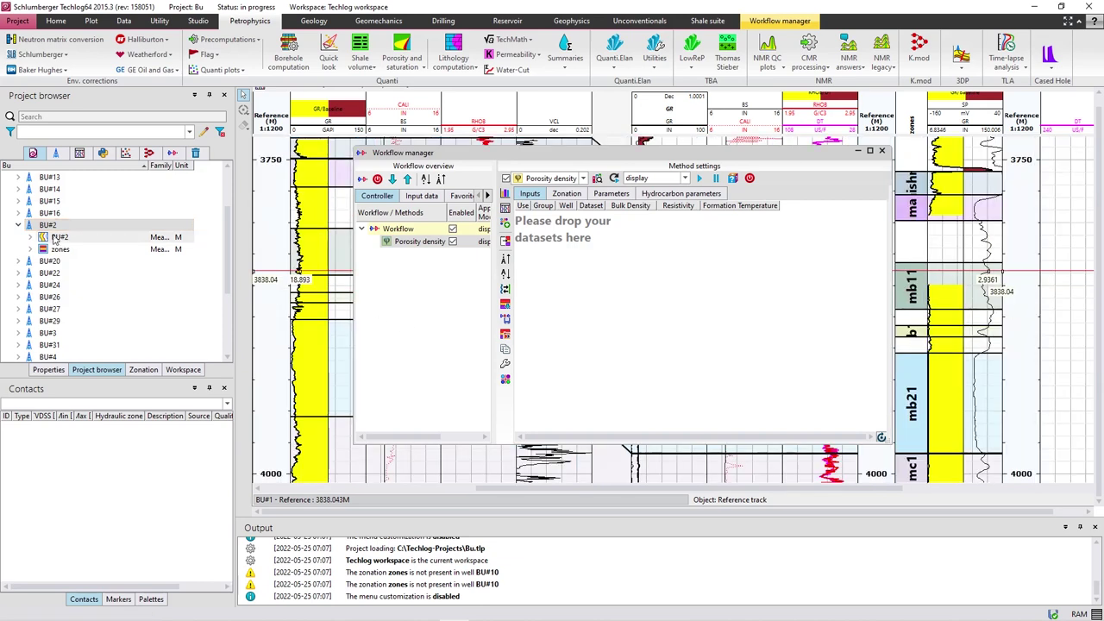
{"action": "left_click_drag", "start_coordinate": [61, 238], "coordinate": [577, 242]}
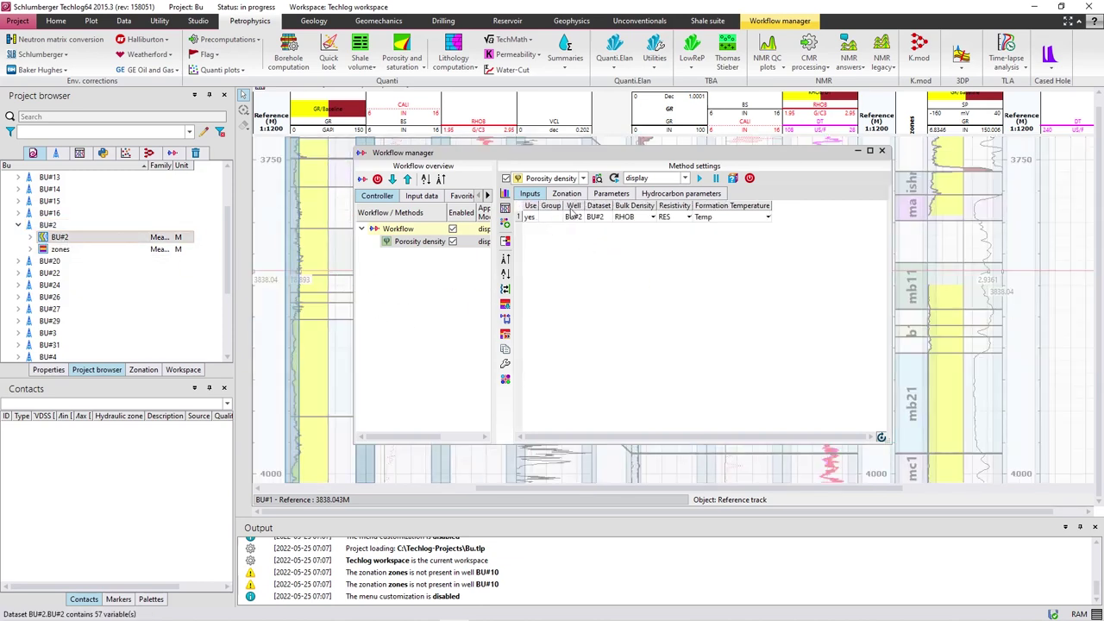
{"action": "left_click", "coordinate": [568, 195]}
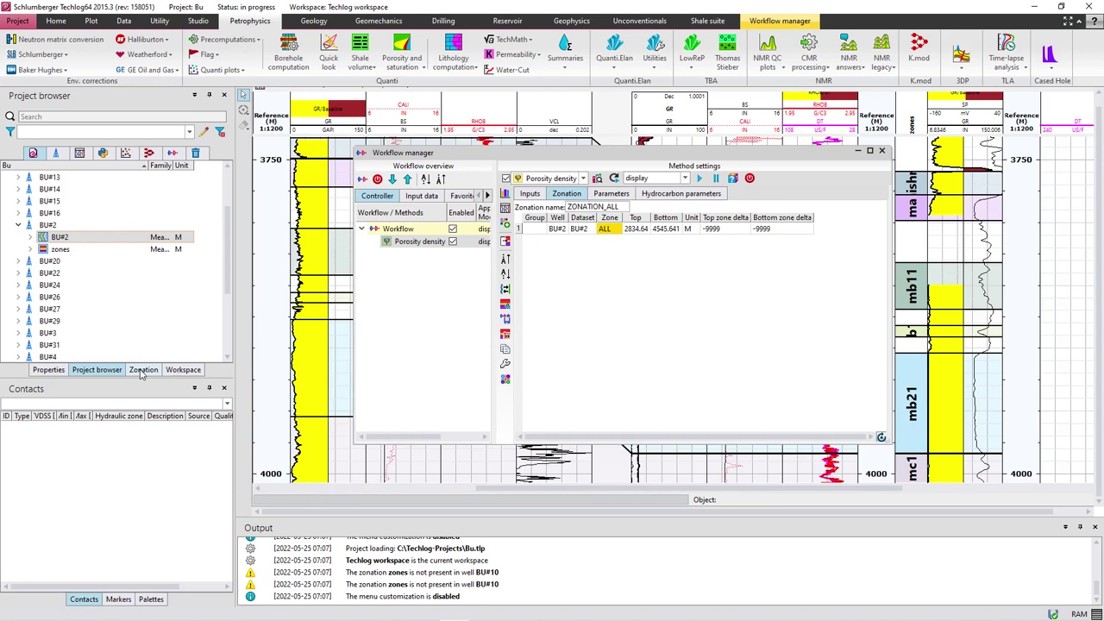
{"action": "left_click", "coordinate": [142, 371]}
Step: Select the 'zones' zonation and tick ma, mb11, mb12, mb21, mc1, mc2 and rumaila
{"action": "left_click", "coordinate": [226, 123]}
{"action": "left_click", "coordinate": [227, 127]}
{"action": "left_click", "coordinate": [227, 122]}
{"action": "left_click", "coordinate": [211, 141]}
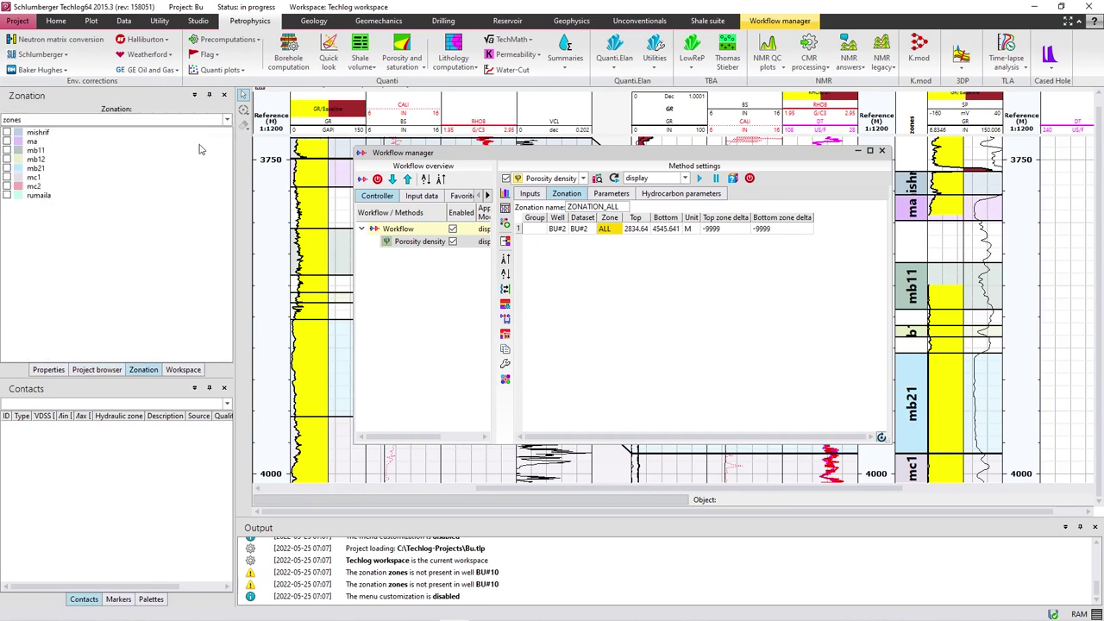
{"action": "left_click", "coordinate": [7, 141]}
{"action": "left_click", "coordinate": [7, 150]}
{"action": "left_click", "coordinate": [6, 159]}
{"action": "left_click", "coordinate": [7, 169]}
{"action": "left_click", "coordinate": [7, 176]}
{"action": "left_click", "coordinate": [7, 186]}
{"action": "left_click", "coordinate": [7, 195]}
Step: Copy the zone table and insert the project's zones into the Porosity density zonation table
{"action": "right_click", "coordinate": [39, 137]}
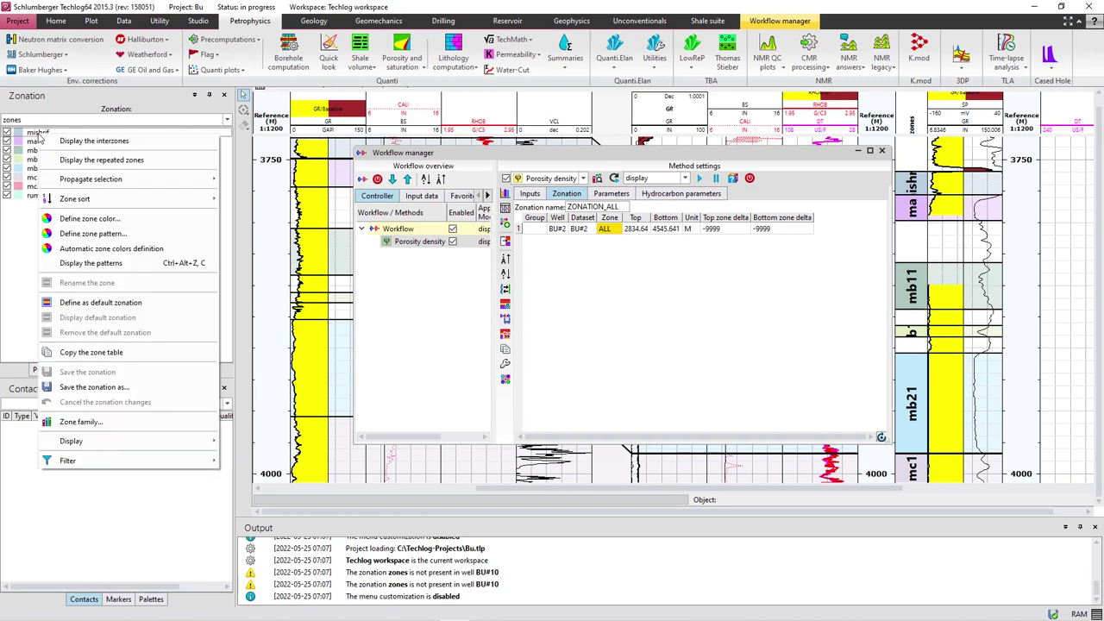
{"action": "left_click", "coordinate": [103, 352]}
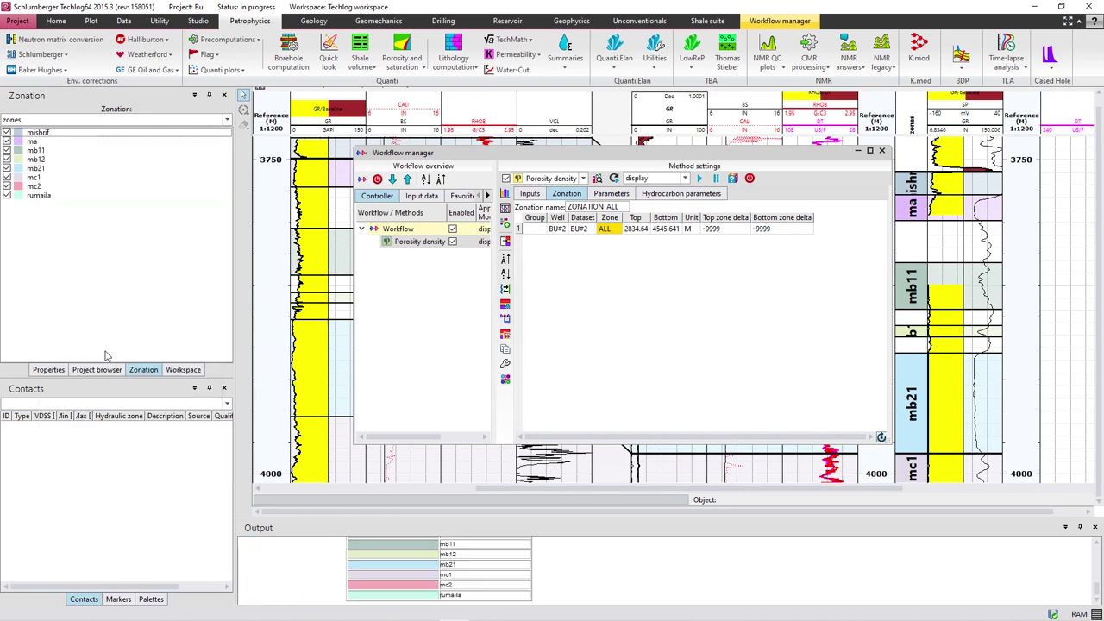
{"action": "right_click", "coordinate": [585, 271]}
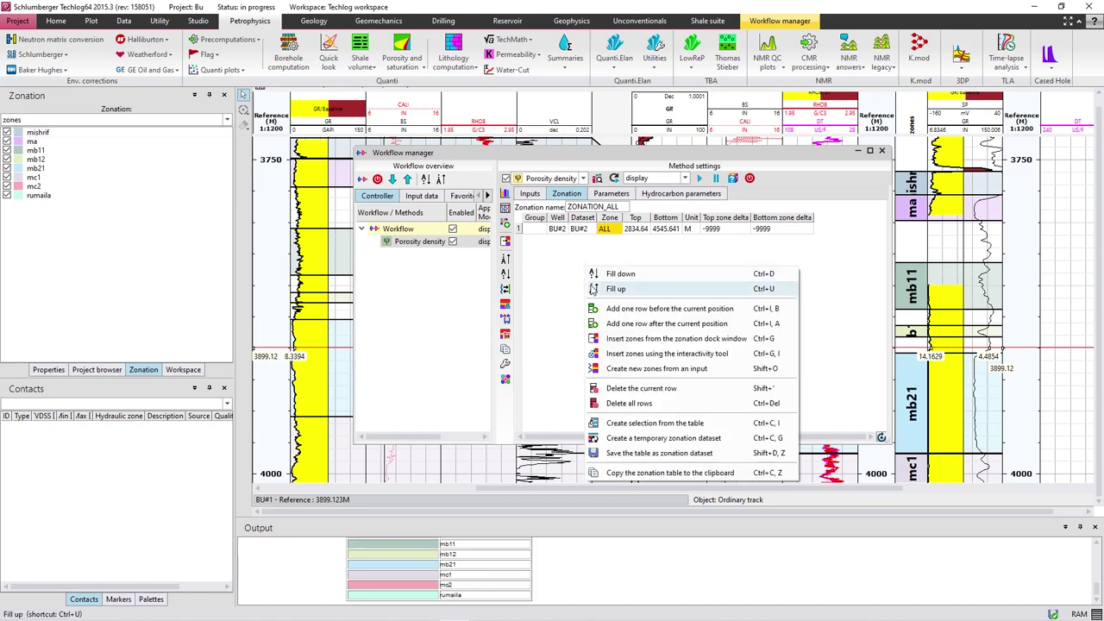
{"action": "left_click", "coordinate": [634, 339]}
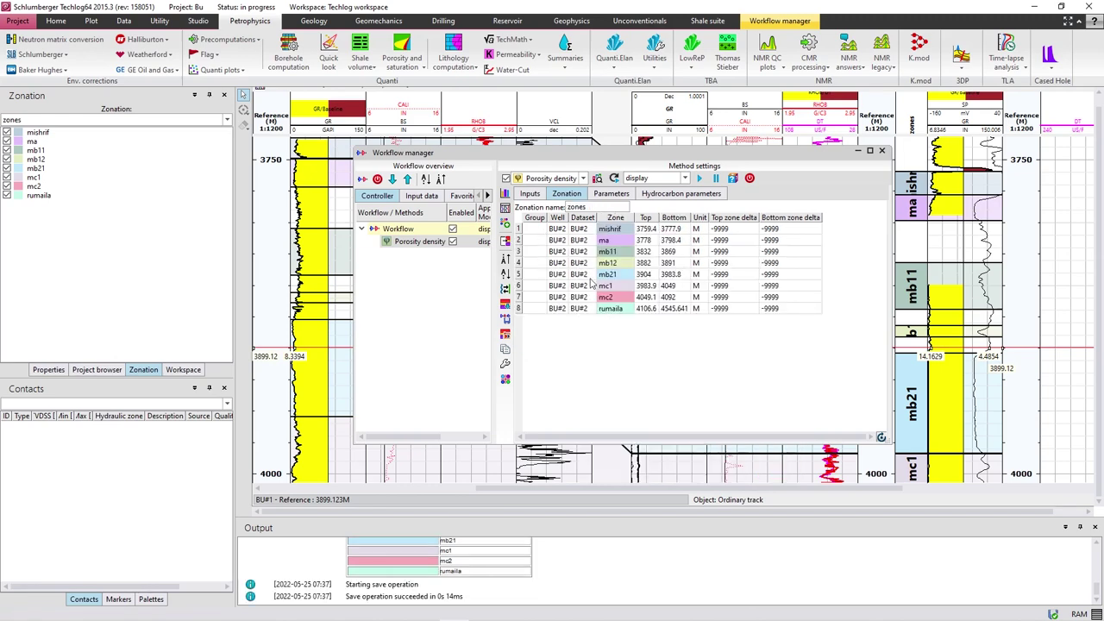
{"action": "left_click", "coordinate": [613, 194]}
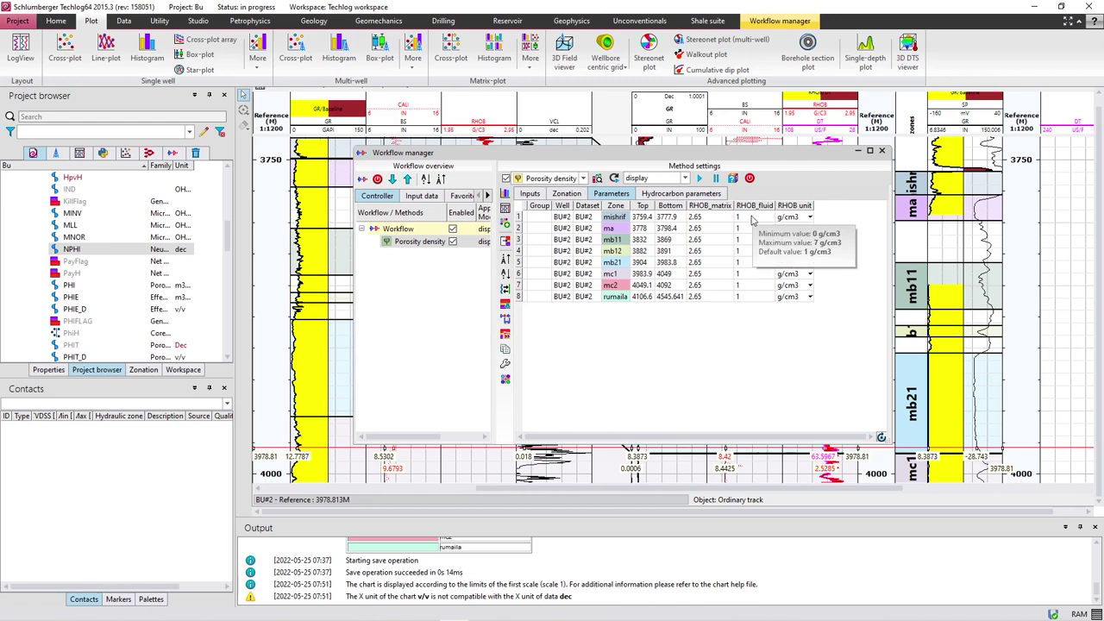
Step: Check the default RHOB_matrix 2.65 and RHOB_fluid 1 values, then bring up the Whiteboard
{"action": "mouse_move", "coordinate": [723, 219]}
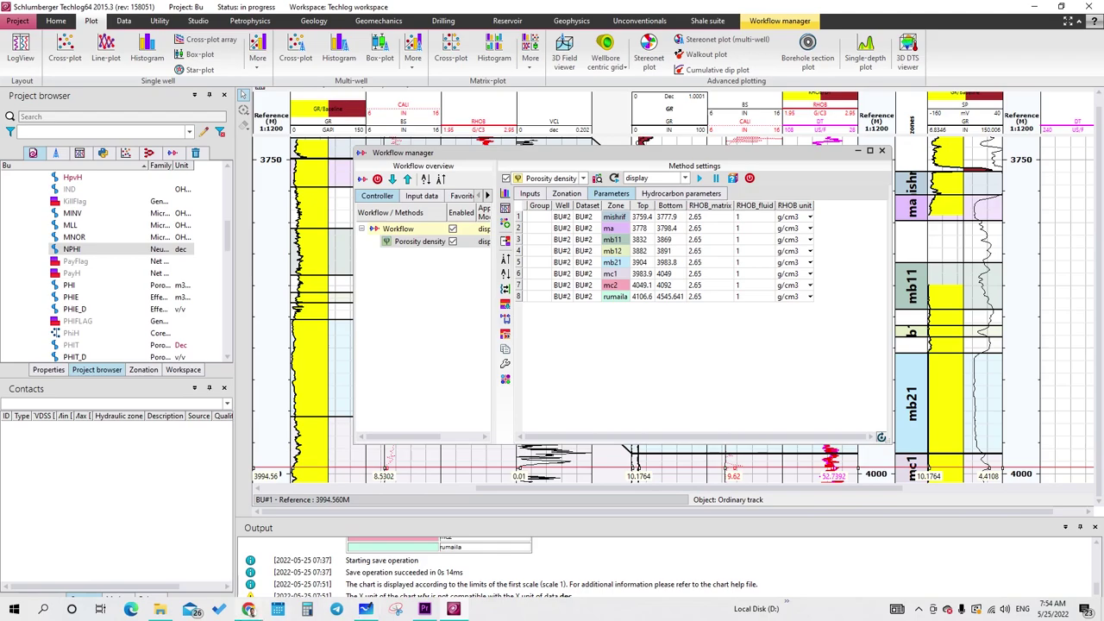
{"action": "left_click", "coordinate": [367, 612]}
Step: Review the density-porosity ΦD formula on the whiteboard, then minimize it
{"action": "scroll", "coordinate": [463, 512], "scroll_direction": "down", "scroll_amount": 10}
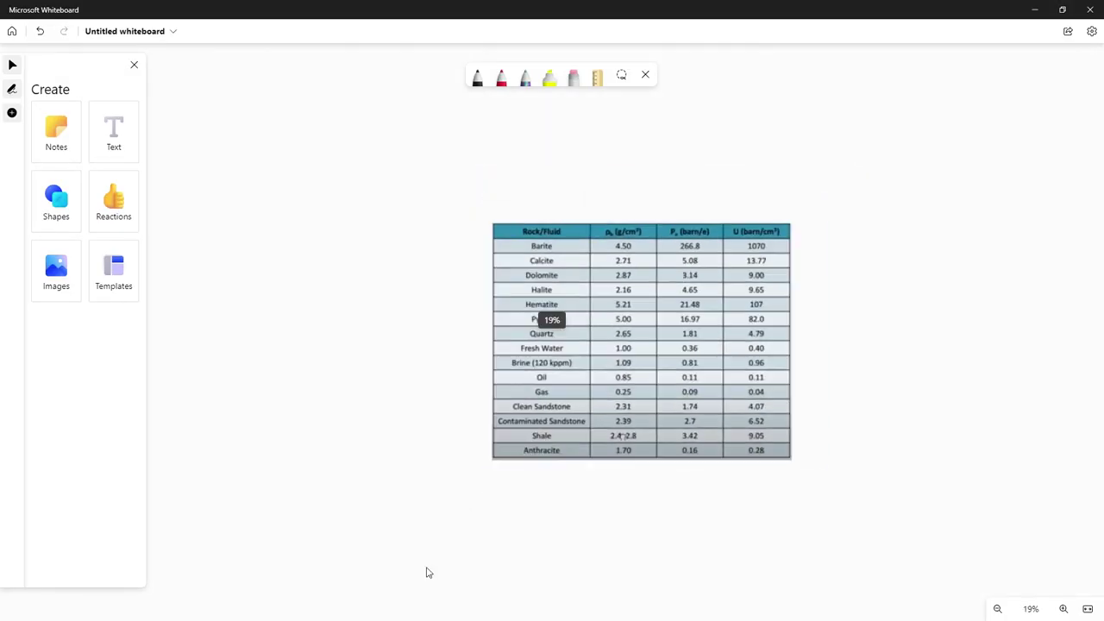
{"action": "scroll", "coordinate": [390, 478], "scroll_direction": "up", "scroll_amount": 10}
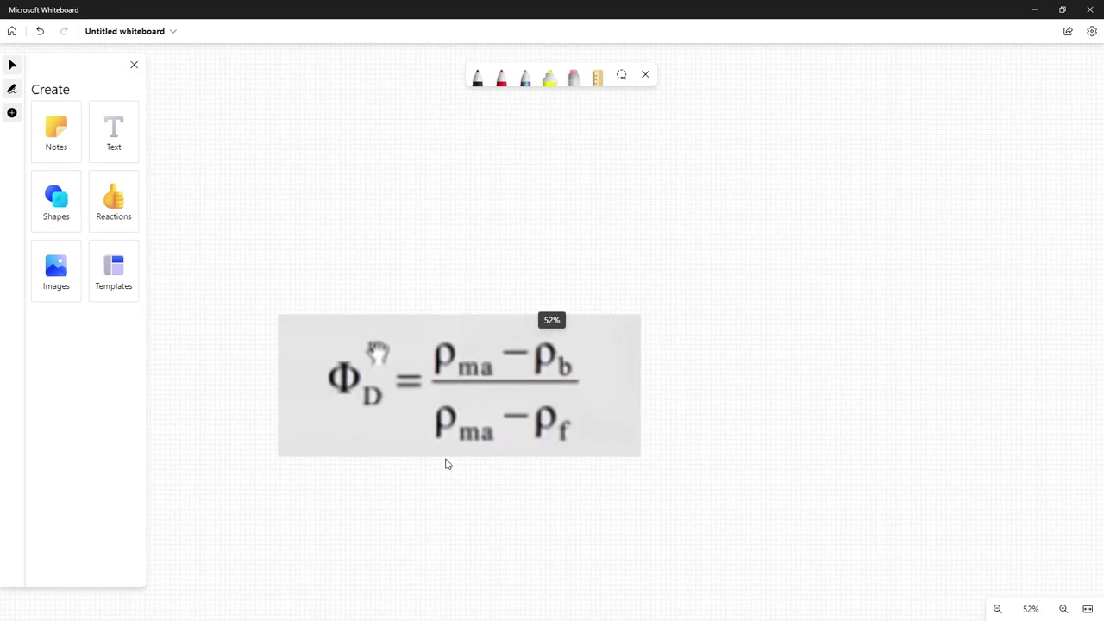
{"action": "left_click", "coordinate": [447, 369]}
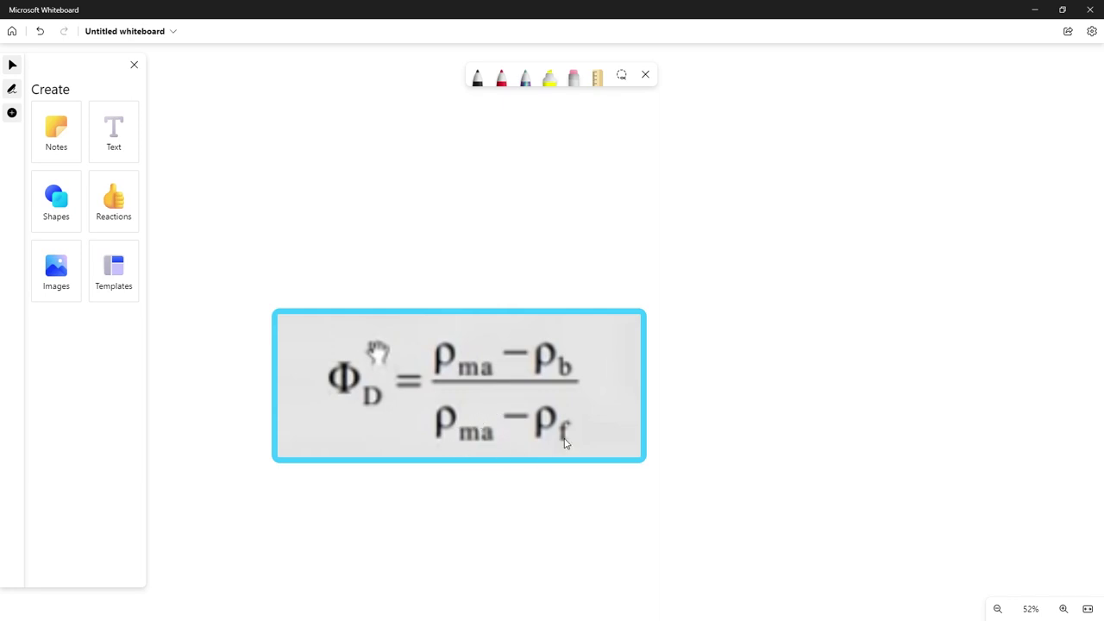
{"action": "left_click", "coordinate": [870, 206]}
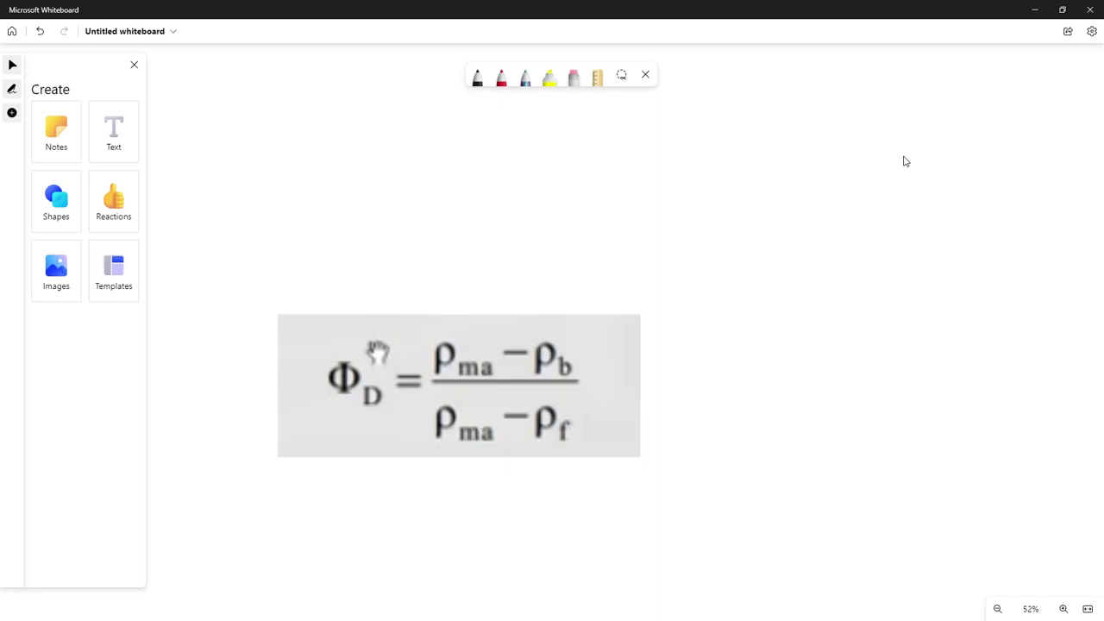
{"action": "left_click", "coordinate": [1035, 9]}
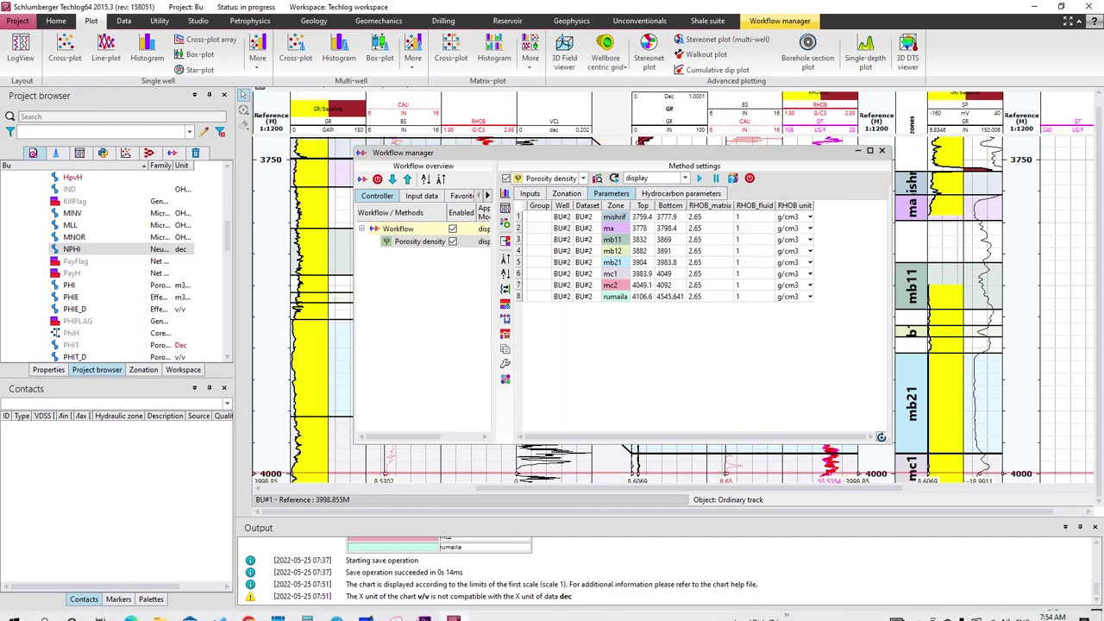
Step: Consult the whiteboard's rock/fluid density table, then return to Techlog's mishrif RHOB_fluid cell
{"action": "left_click", "coordinate": [395, 609]}
{"action": "scroll", "coordinate": [699, 397], "scroll_direction": "up", "scroll_amount": 2}
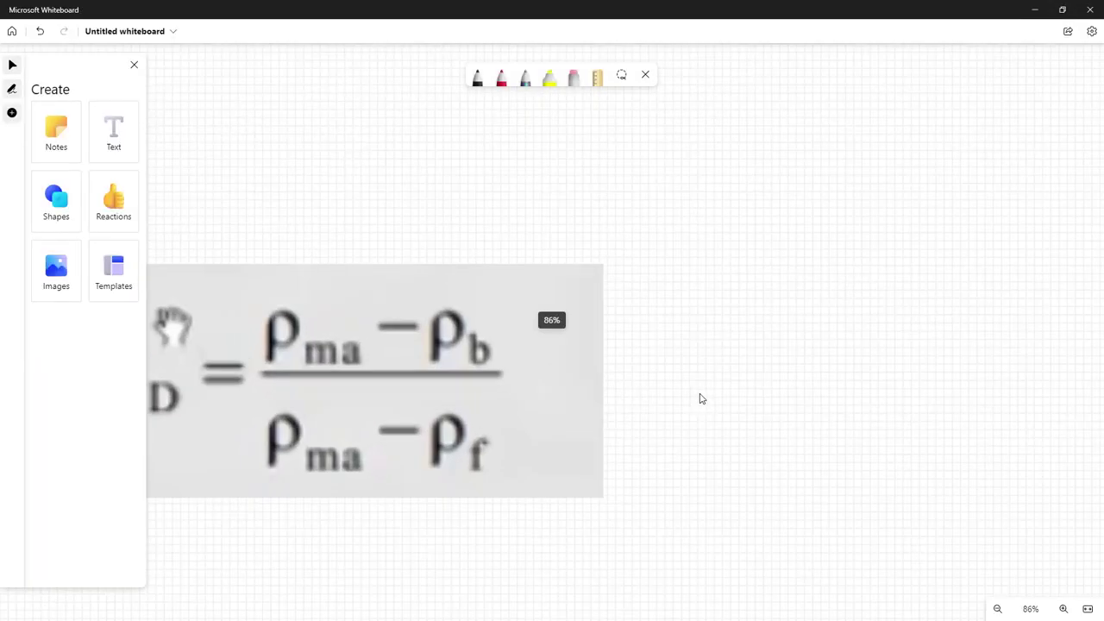
{"action": "scroll", "coordinate": [702, 419], "scroll_direction": "down", "scroll_amount": 5}
{"action": "scroll", "coordinate": [702, 418], "scroll_direction": "down", "scroll_amount": 2}
{"action": "left_click_drag", "start_coordinate": [805, 279], "coordinate": [495, 589]}
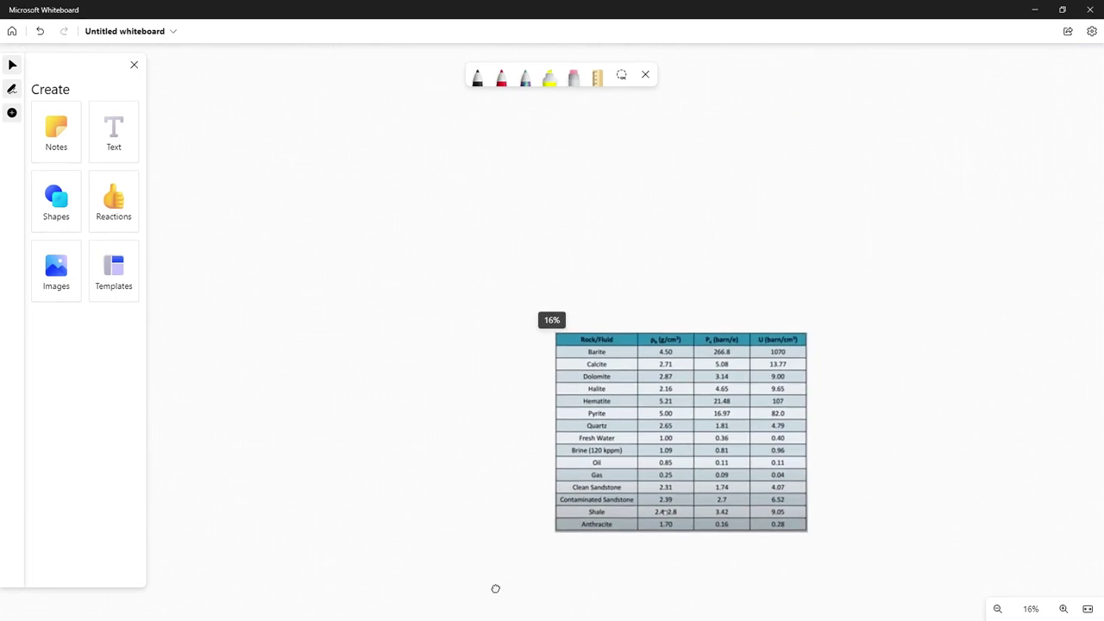
{"action": "scroll", "coordinate": [545, 513], "scroll_direction": "up", "scroll_amount": 5}
{"action": "left_click_drag", "start_coordinate": [555, 463], "coordinate": [418, 491]}
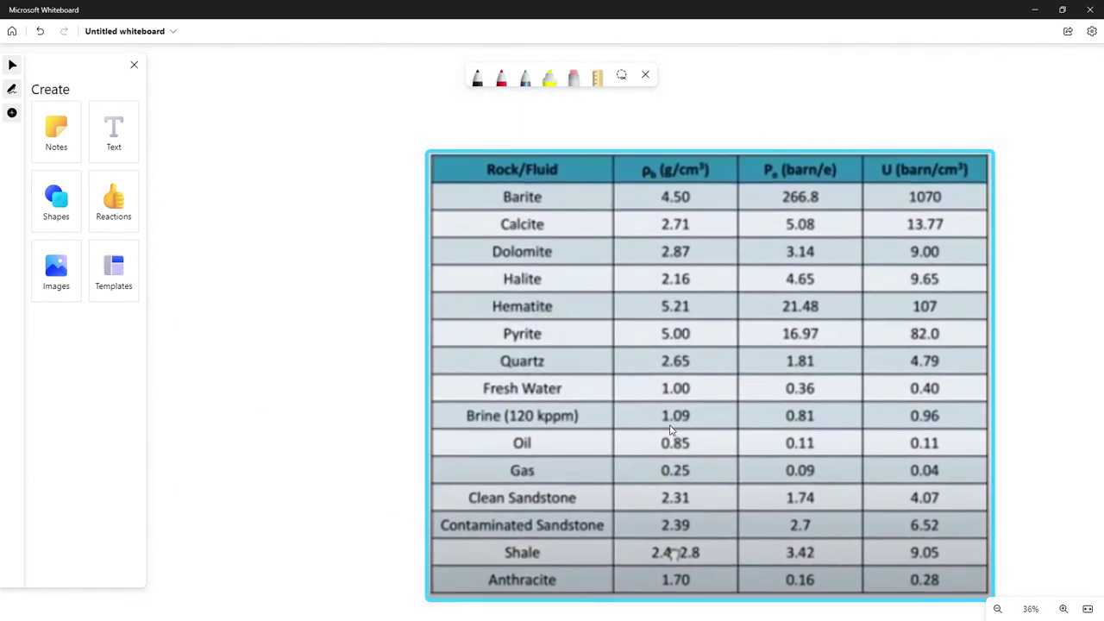
{"action": "left_click", "coordinate": [1034, 10]}
{"action": "left_click", "coordinate": [752, 218]}
Step: Set RHOB_fluid to 1.09 and fill it down all eight zones, then start a single-well cross-plot
{"action": "left_click", "coordinate": [752, 220]}
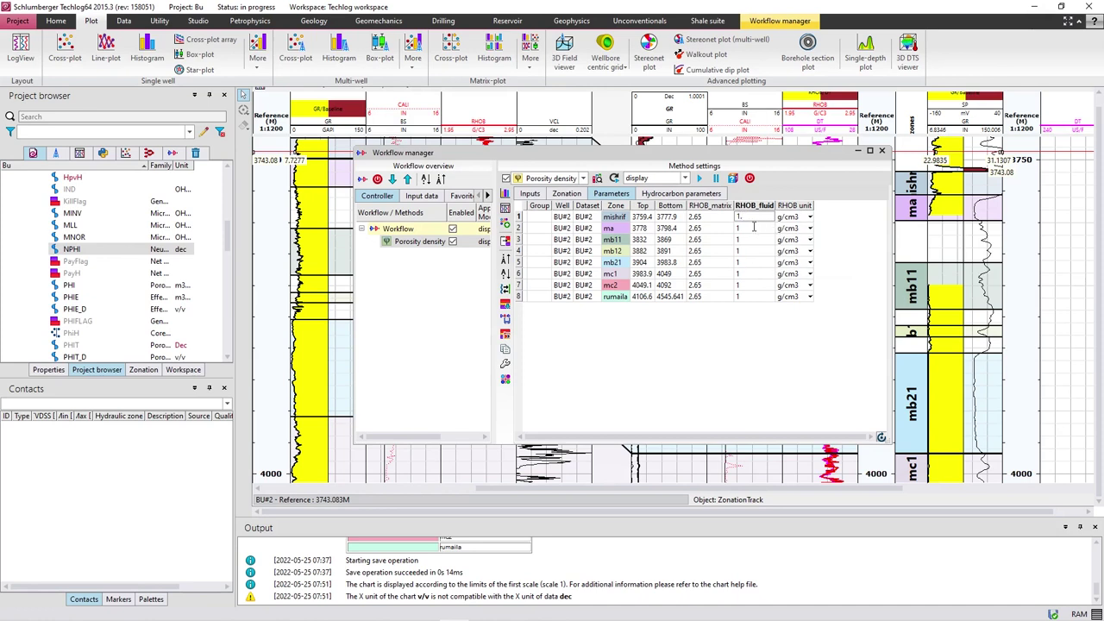
{"action": "type", "text": "09"}
{"action": "left_click", "coordinate": [749, 229]}
{"action": "right_click", "coordinate": [755, 221]}
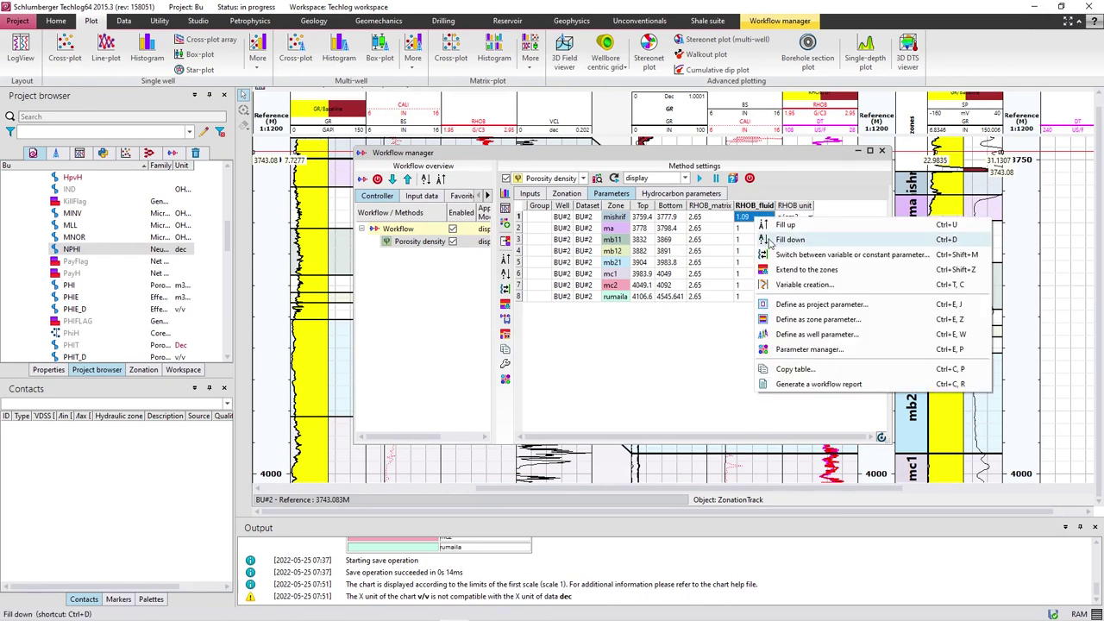
{"action": "left_click", "coordinate": [767, 241]}
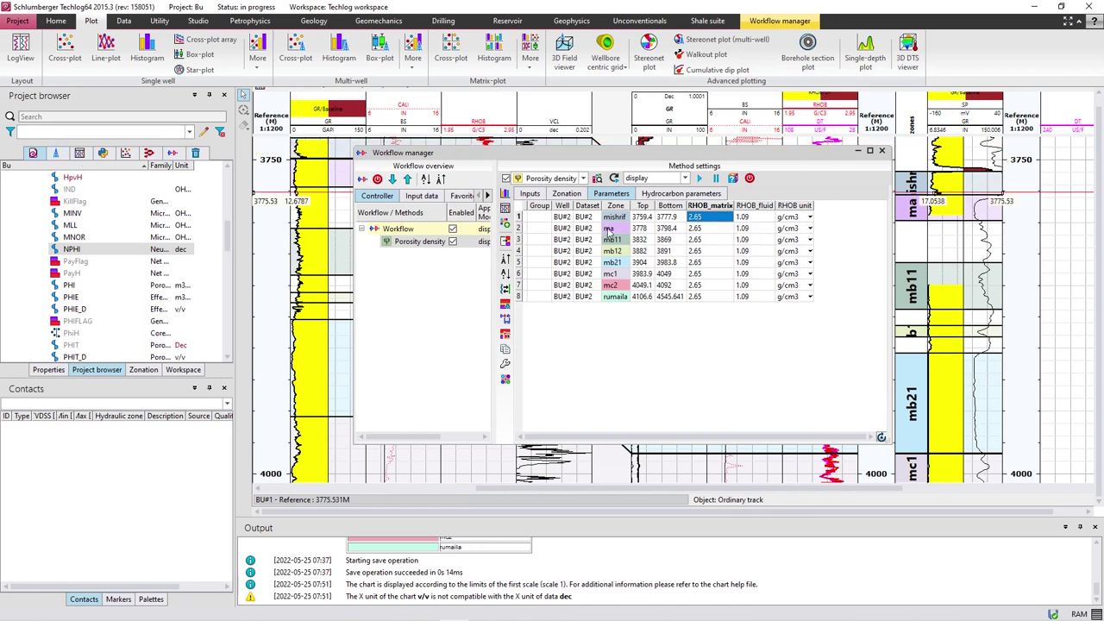
{"action": "left_click", "coordinate": [65, 47]}
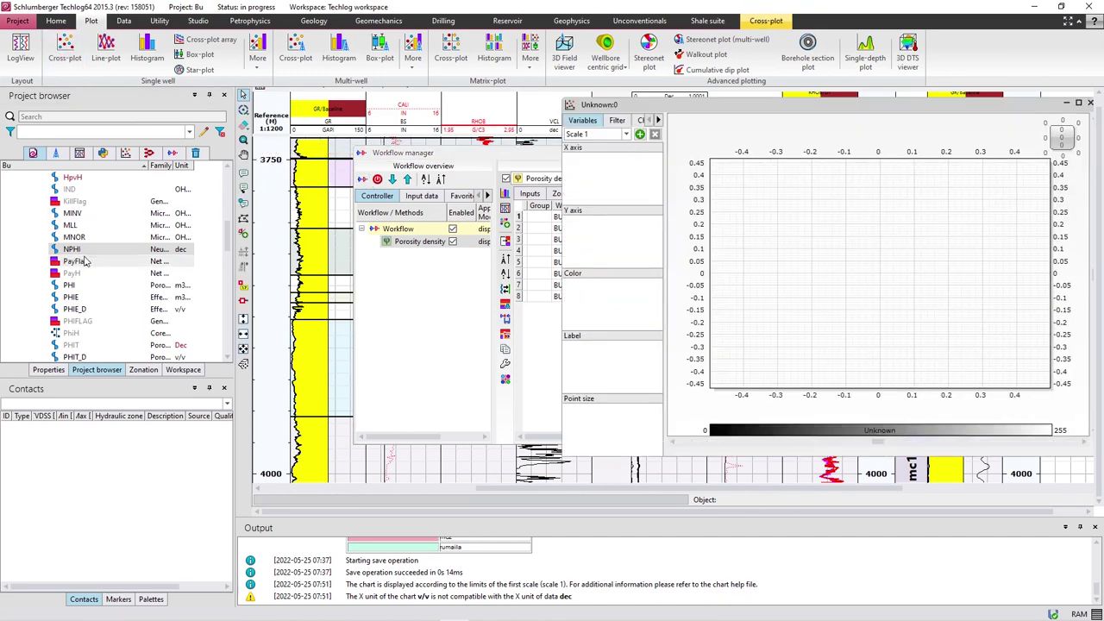
Step: Plot BU#2 NPHI on X against RHOB on Y with the Schlumberger Por-13 APLC chart overlay
{"action": "left_click_drag", "start_coordinate": [275, 282], "coordinate": [871, 267]}
{"action": "scroll", "coordinate": [142, 282], "scroll_direction": "down", "scroll_amount": 2}
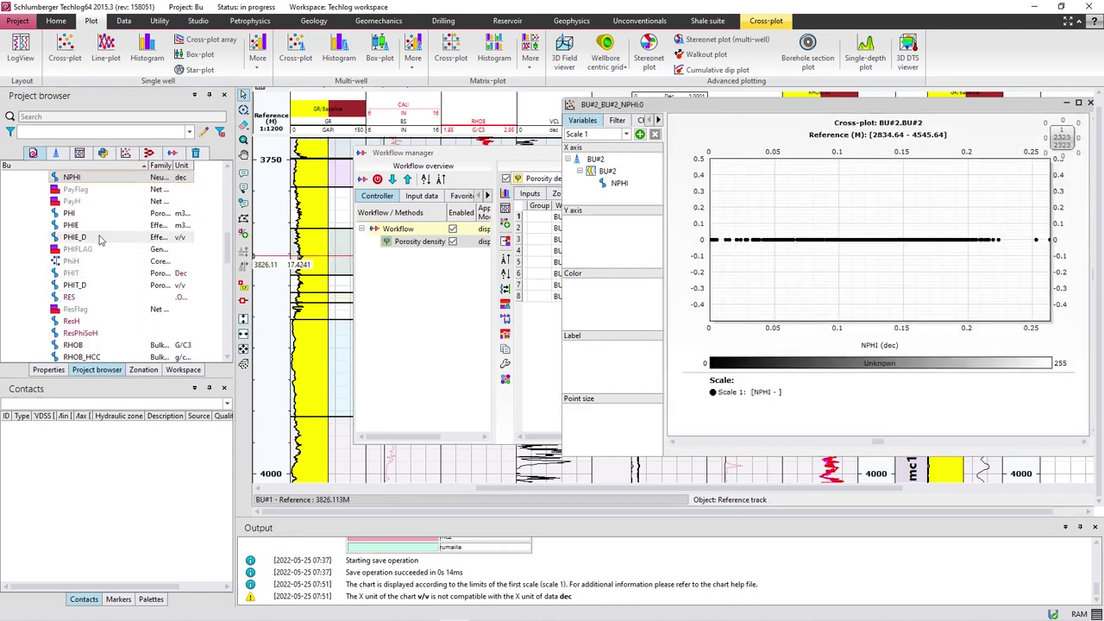
{"action": "scroll", "coordinate": [87, 282], "scroll_direction": "down", "scroll_amount": 2}
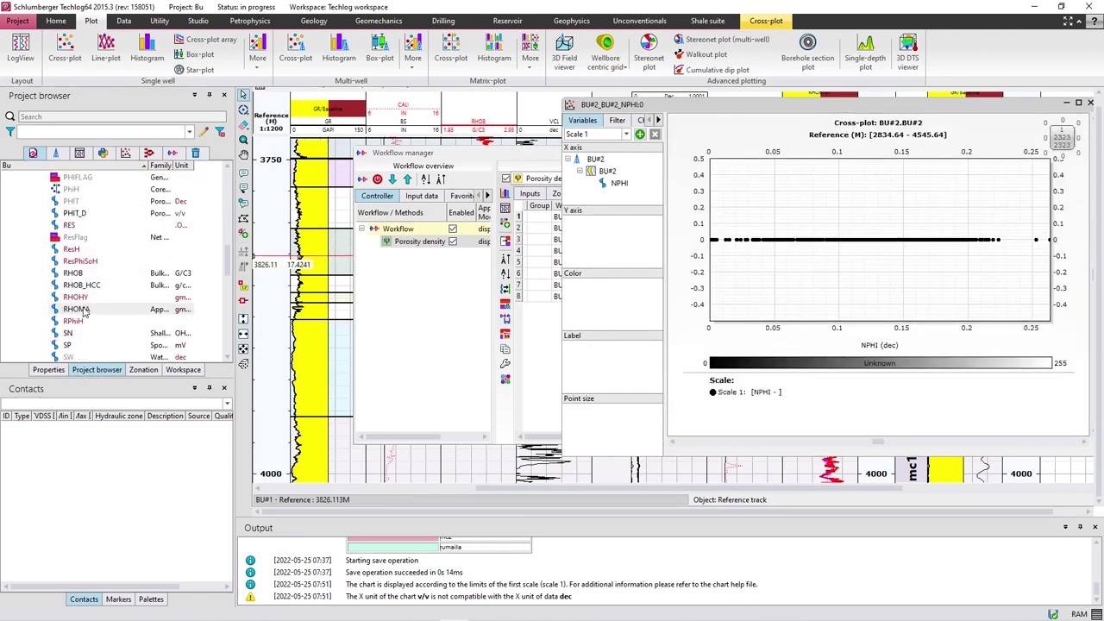
{"action": "left_click_drag", "start_coordinate": [86, 274], "coordinate": [681, 242]}
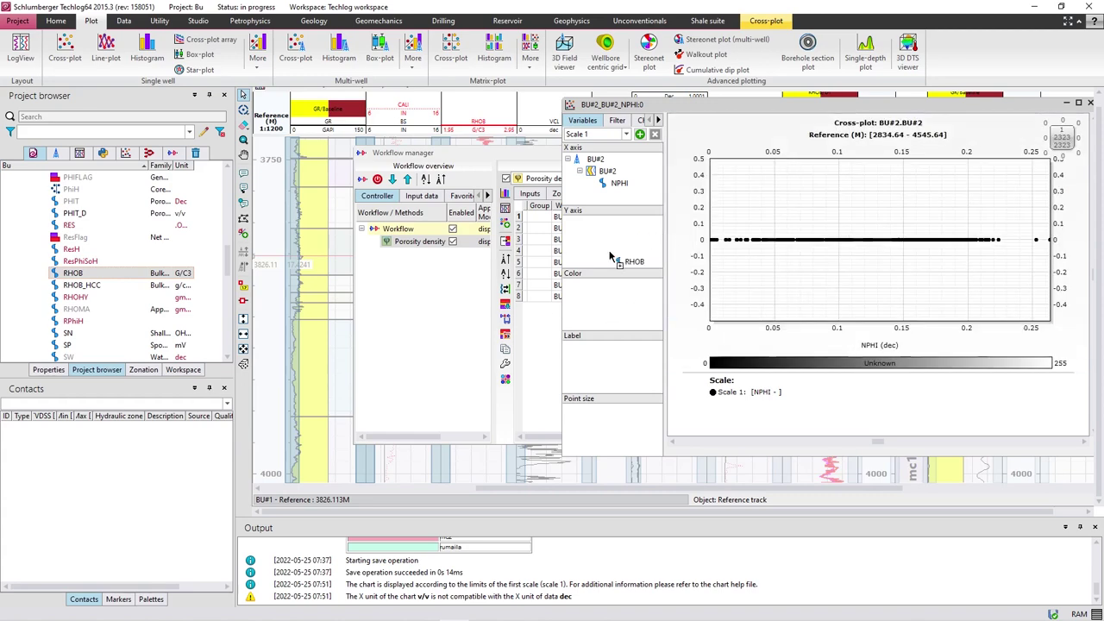
{"action": "left_click", "coordinate": [657, 122]}
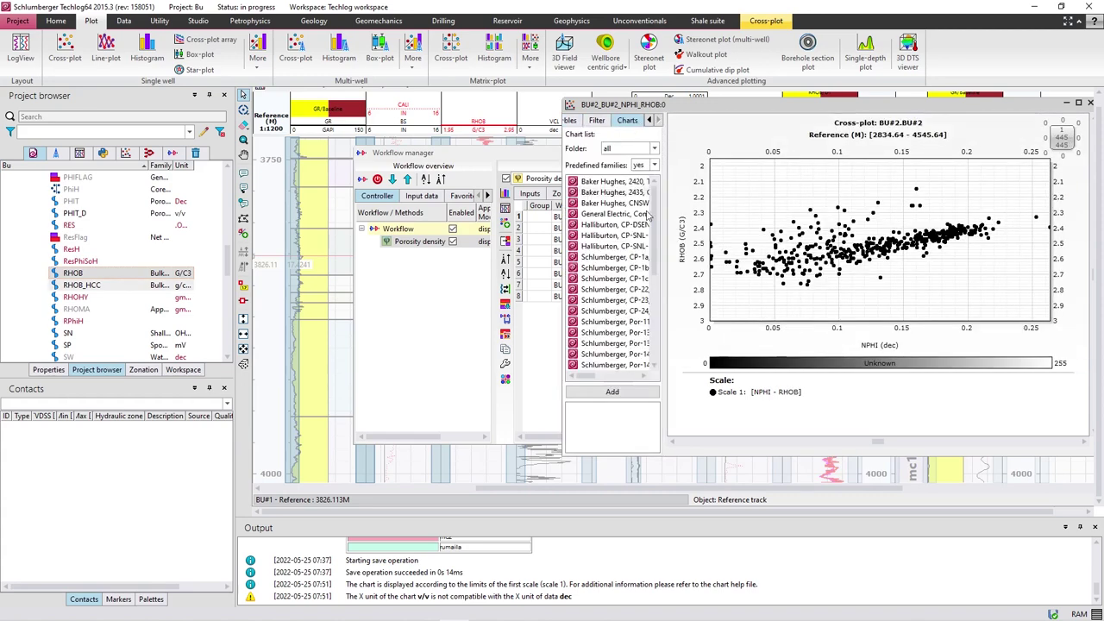
{"action": "left_click_drag", "start_coordinate": [664, 312], "coordinate": [852, 312]}
{"action": "double_click", "coordinate": [711, 345]}
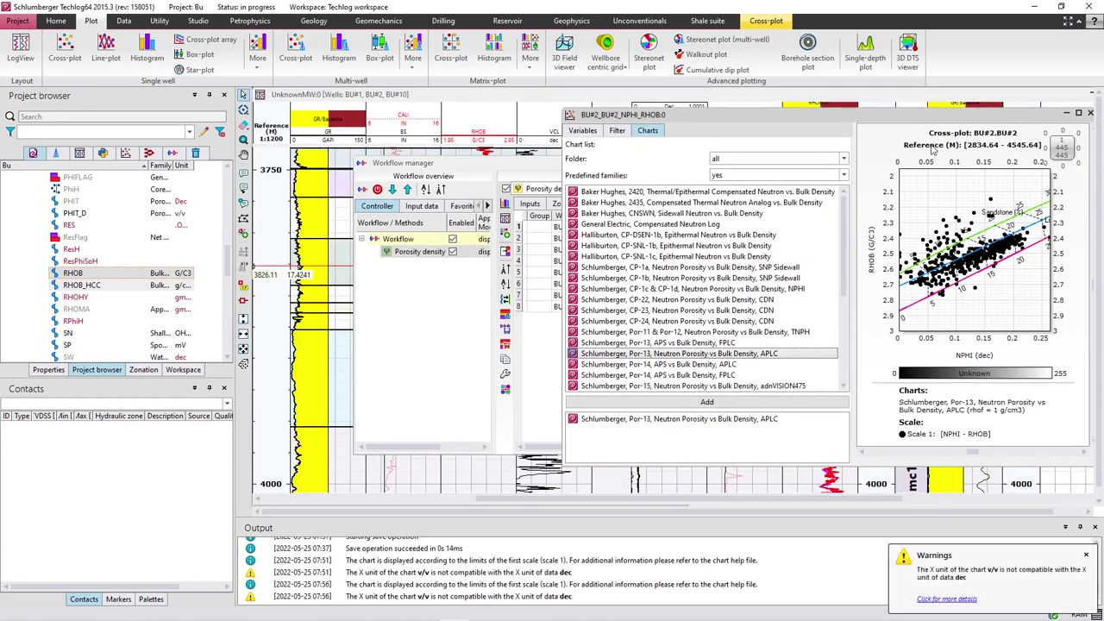
Step: Maximize the cross-plot, brush-highlight the dense point cluster, then minimize it
{"action": "left_click", "coordinate": [1078, 113]}
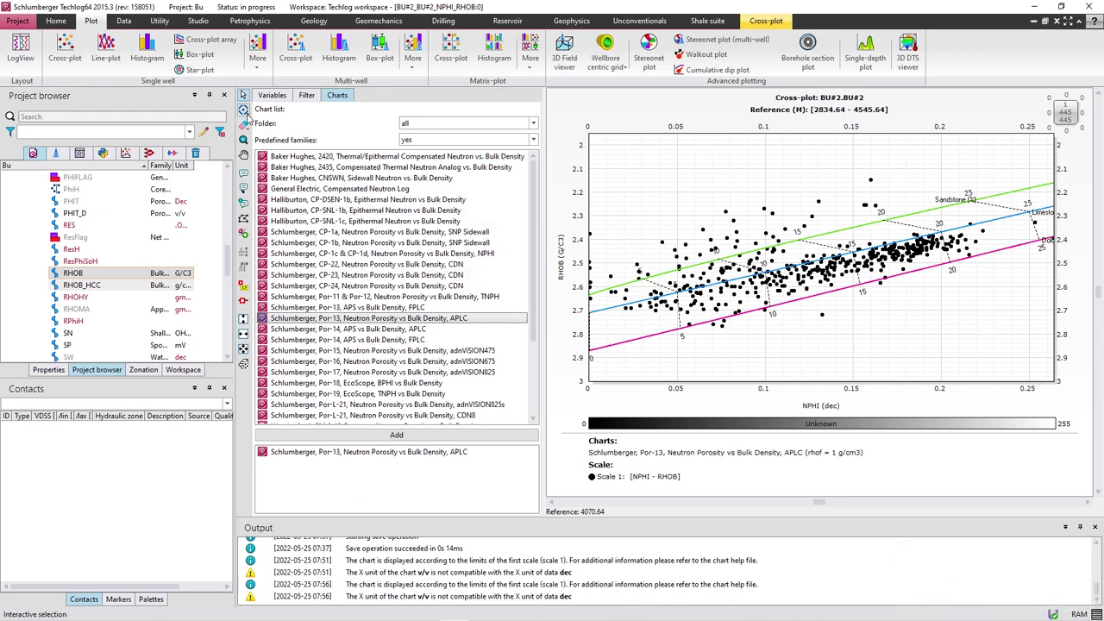
{"action": "left_click", "coordinate": [245, 111]}
{"action": "left_click", "coordinate": [643, 308]}
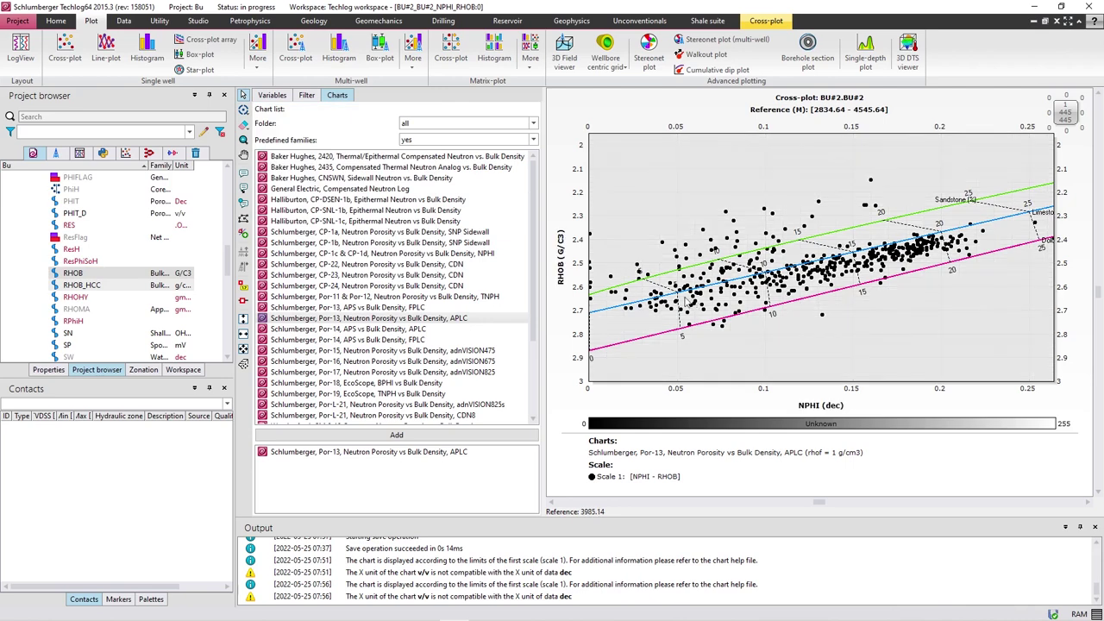
{"action": "left_click", "coordinate": [245, 111]}
{"action": "mouse_move", "coordinate": [643, 309]}
{"action": "left_mouse_down"}
{"action": "mouse_move", "coordinate": [687, 295]}
{"action": "mouse_move", "coordinate": [881, 288]}
{"action": "mouse_move", "coordinate": [911, 274]}
{"action": "mouse_move", "coordinate": [909, 257]}
{"action": "mouse_move", "coordinate": [972, 258]}
{"action": "mouse_move", "coordinate": [939, 234]}
{"action": "mouse_move", "coordinate": [983, 231]}
{"action": "mouse_move", "coordinate": [902, 247]}
{"action": "left_mouse_up"}
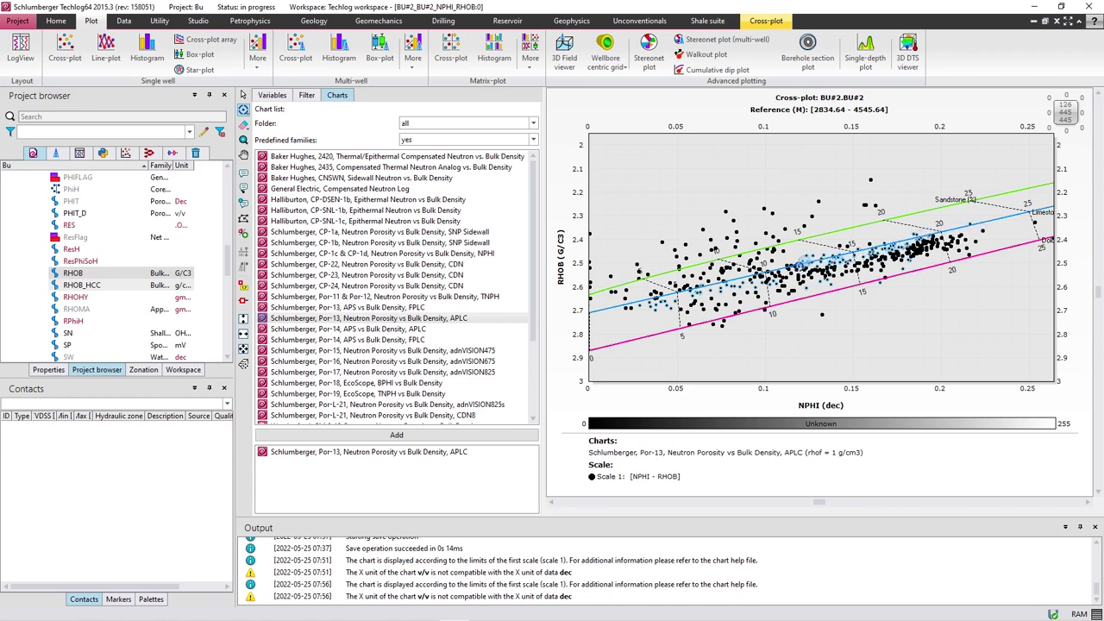
{"action": "mouse_move", "coordinate": [718, 292]}
{"action": "left_mouse_down"}
{"action": "mouse_move", "coordinate": [1002, 234]}
{"action": "mouse_move", "coordinate": [932, 237]}
{"action": "mouse_move", "coordinate": [1026, 221]}
{"action": "left_mouse_up"}
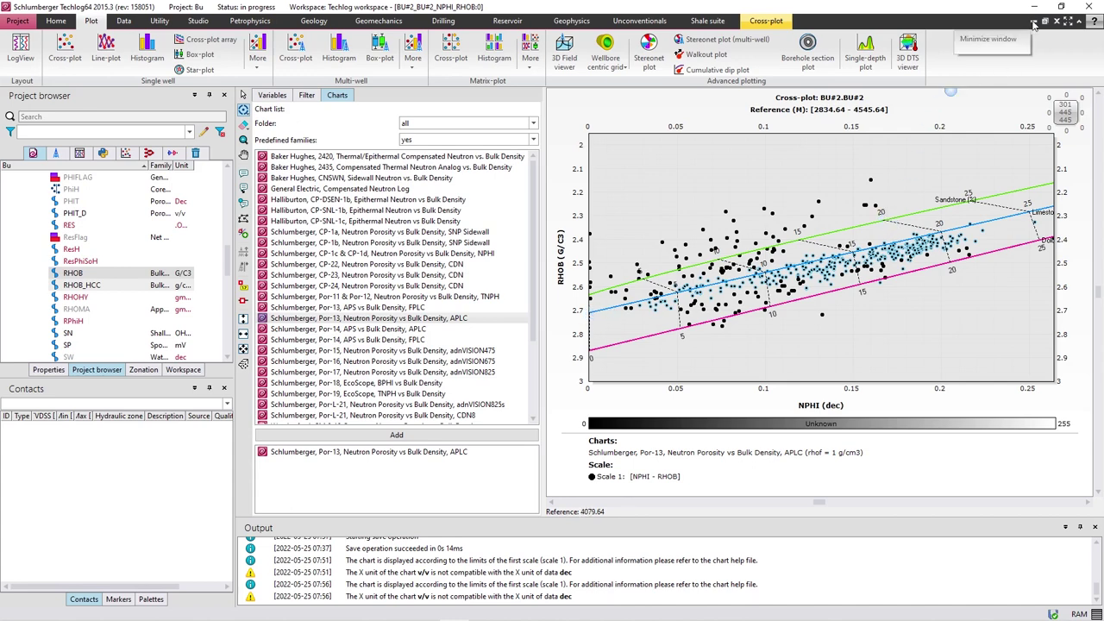
{"action": "left_click", "coordinate": [1033, 23]}
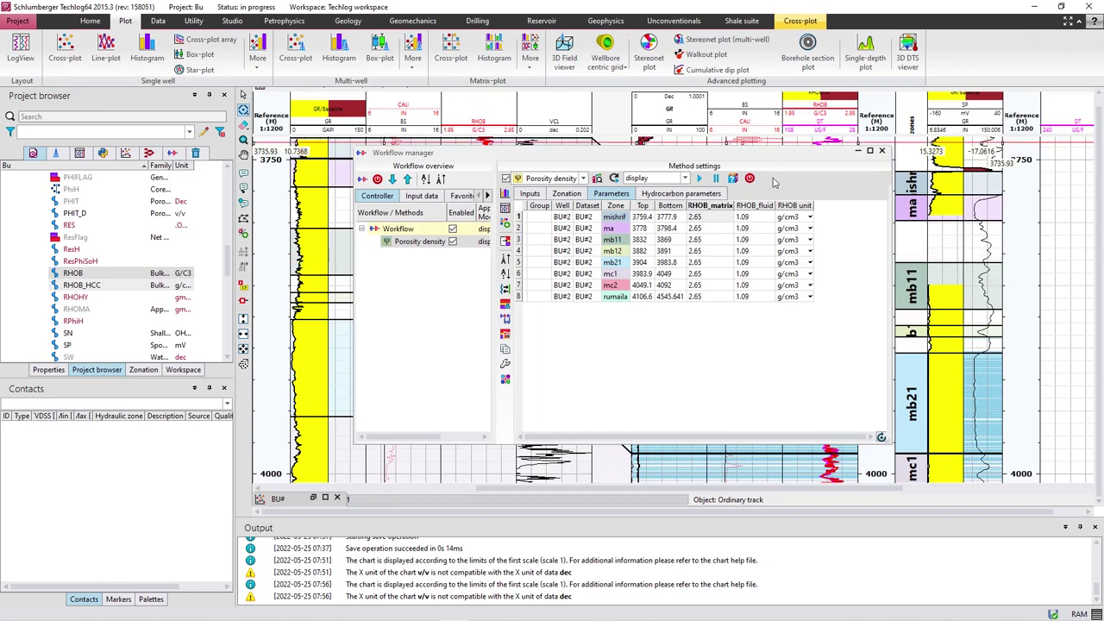
Step: Enter 2.71 as the mishrif RHOB_matrix and copy it down to all eight zones
{"action": "left_click", "coordinate": [720, 220]}
{"action": "left_click", "coordinate": [714, 218]}
{"action": "type", "text": "2"}
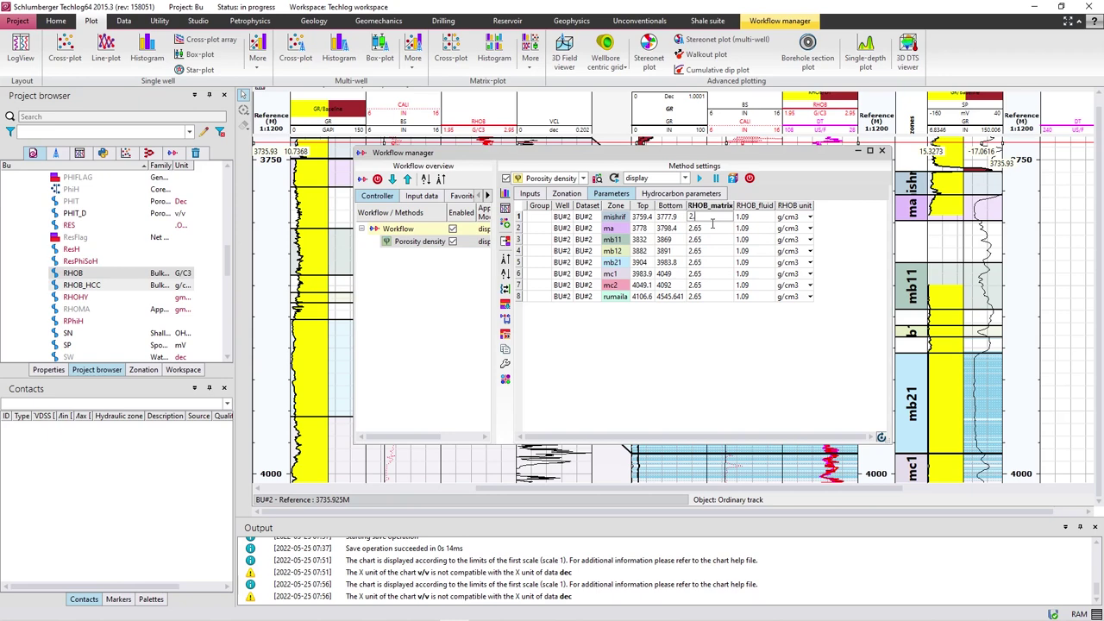
{"action": "right_click", "coordinate": [721, 220]}
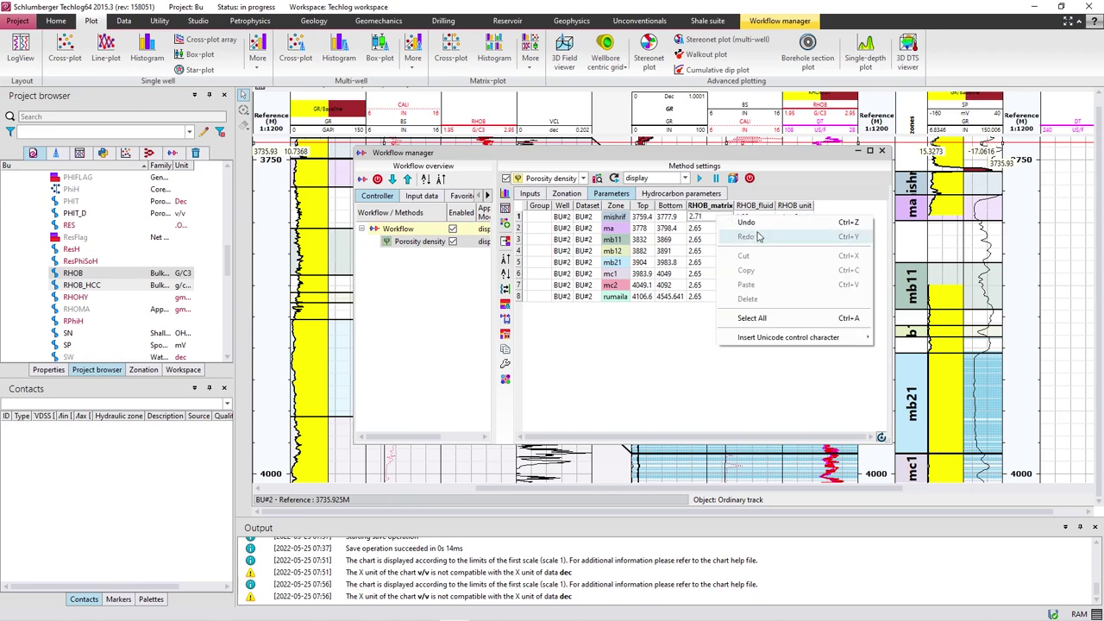
{"action": "left_click", "coordinate": [708, 228]}
{"action": "right_click", "coordinate": [712, 217]}
{"action": "left_click", "coordinate": [742, 239]}
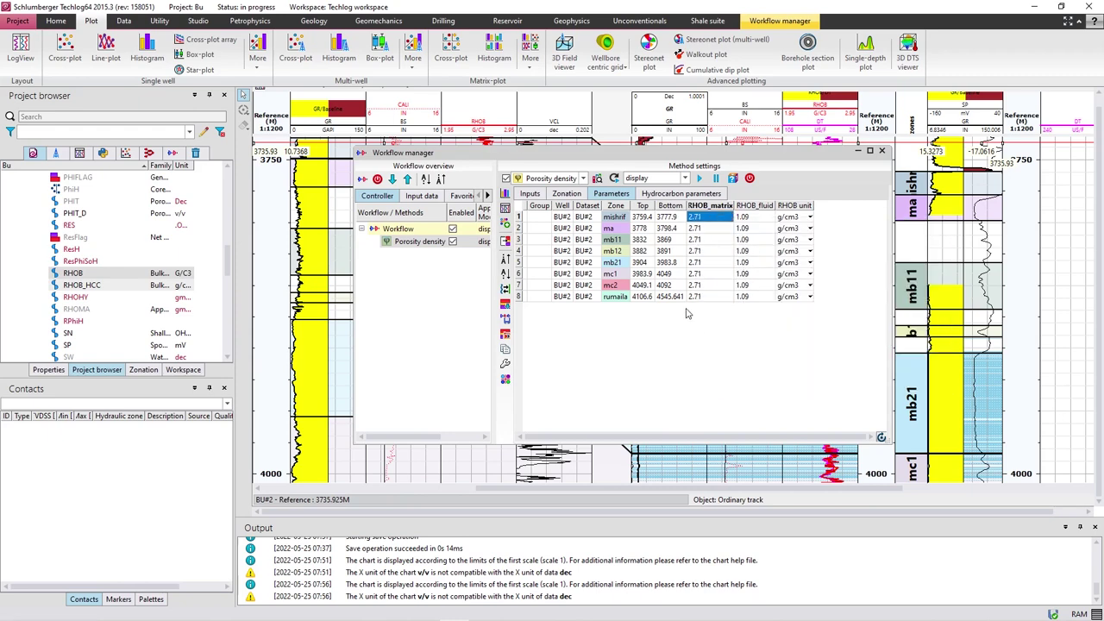
{"action": "left_click", "coordinate": [507, 226]}
Step: Run the workflow in 'save and display' mode and maximize the Workflow0 result layout
{"action": "left_click", "coordinate": [684, 178]}
{"action": "left_click", "coordinate": [666, 208]}
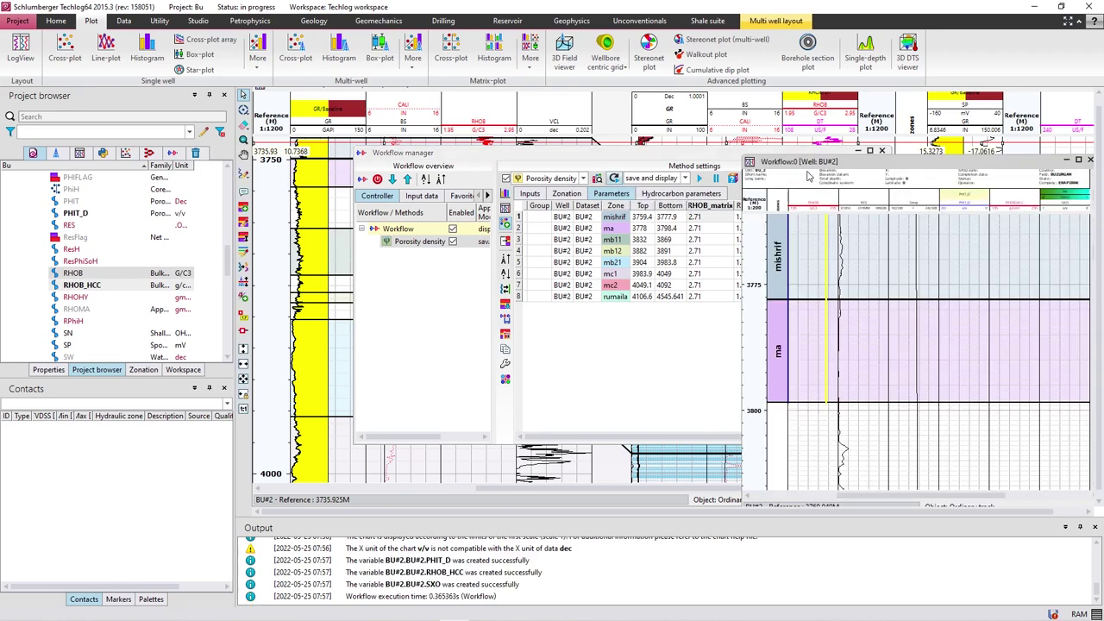
{"action": "left_click_drag", "start_coordinate": [683, 164], "coordinate": [596, 154]}
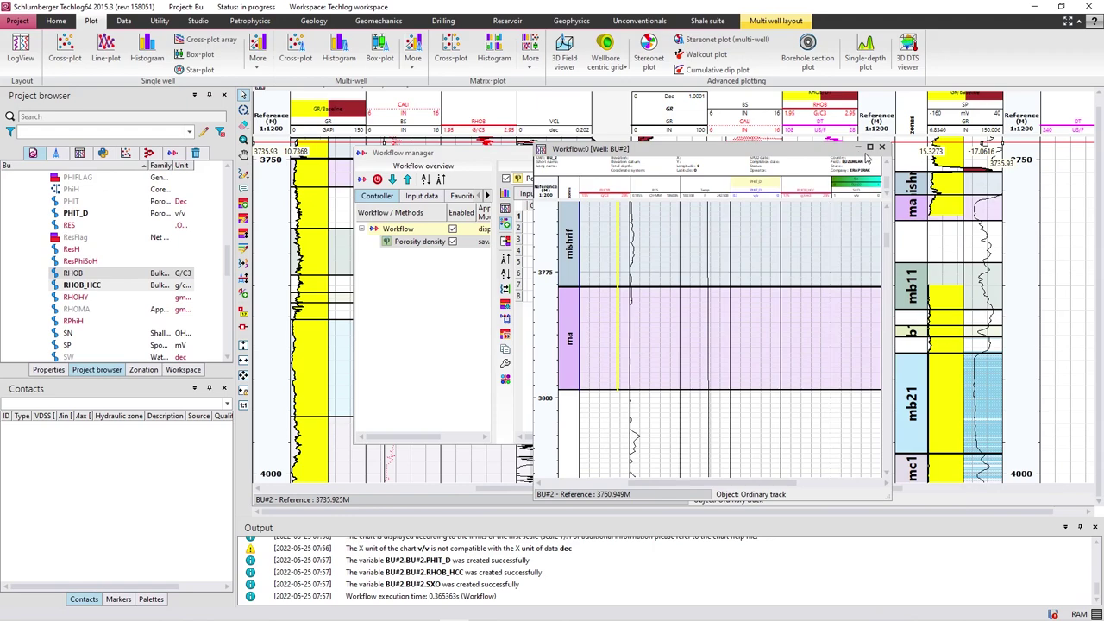
{"action": "left_click", "coordinate": [869, 147]}
Step: Inspect the PHIT_D log around depth 4025, then minimize the result layout
{"action": "scroll", "coordinate": [775, 258], "scroll_direction": "down", "scroll_amount": 3}
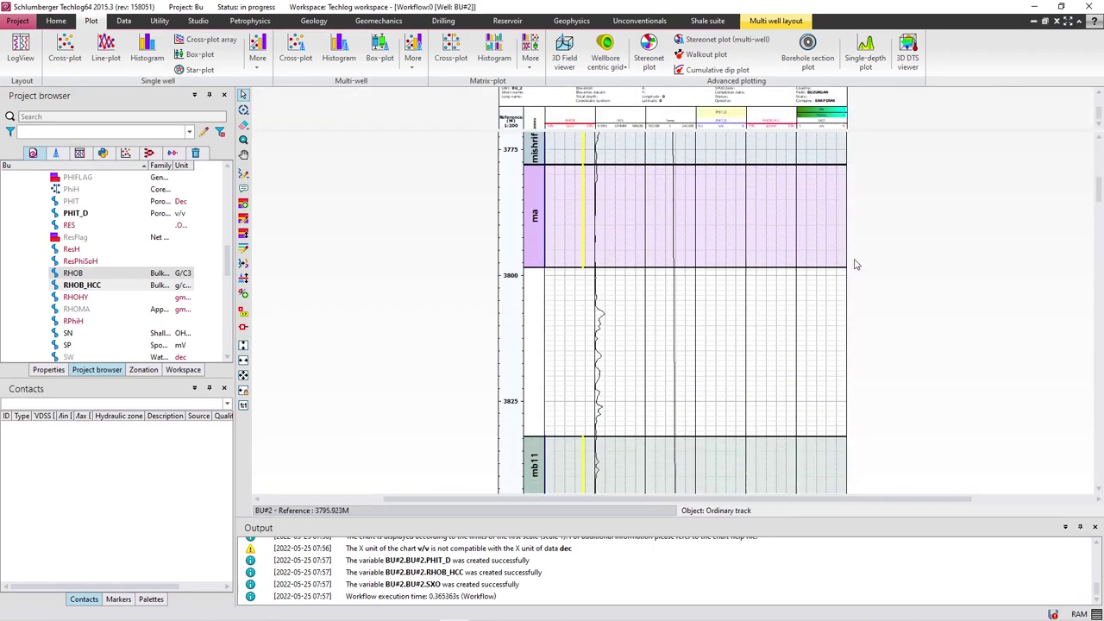
{"action": "left_click_drag", "start_coordinate": [1093, 203], "coordinate": [1096, 268]}
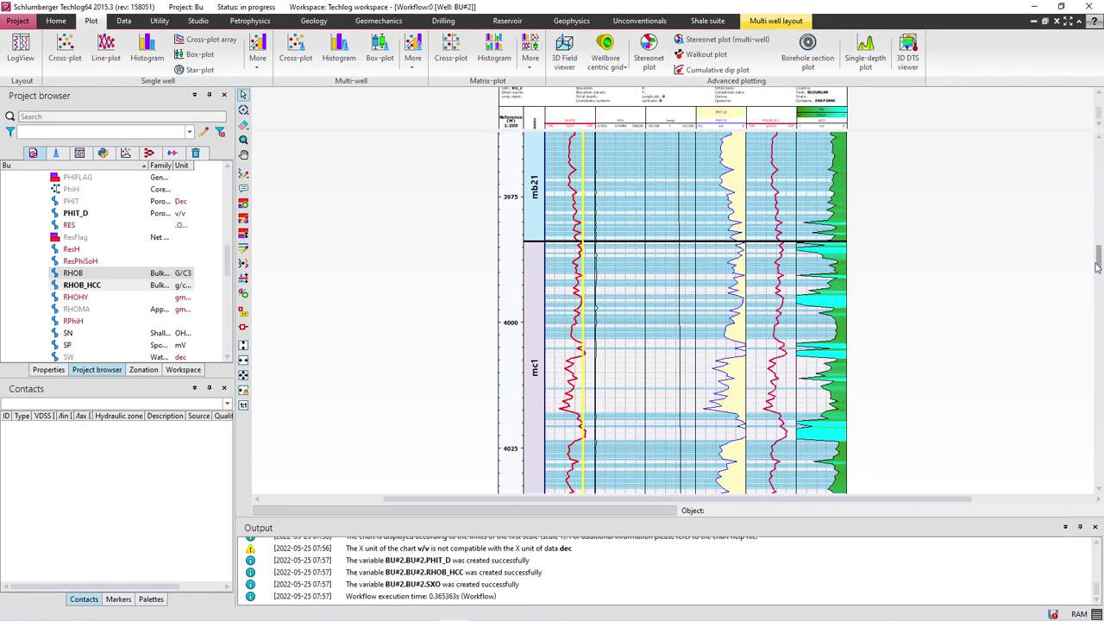
{"action": "scroll", "coordinate": [729, 297], "scroll_direction": "down", "scroll_amount": 5}
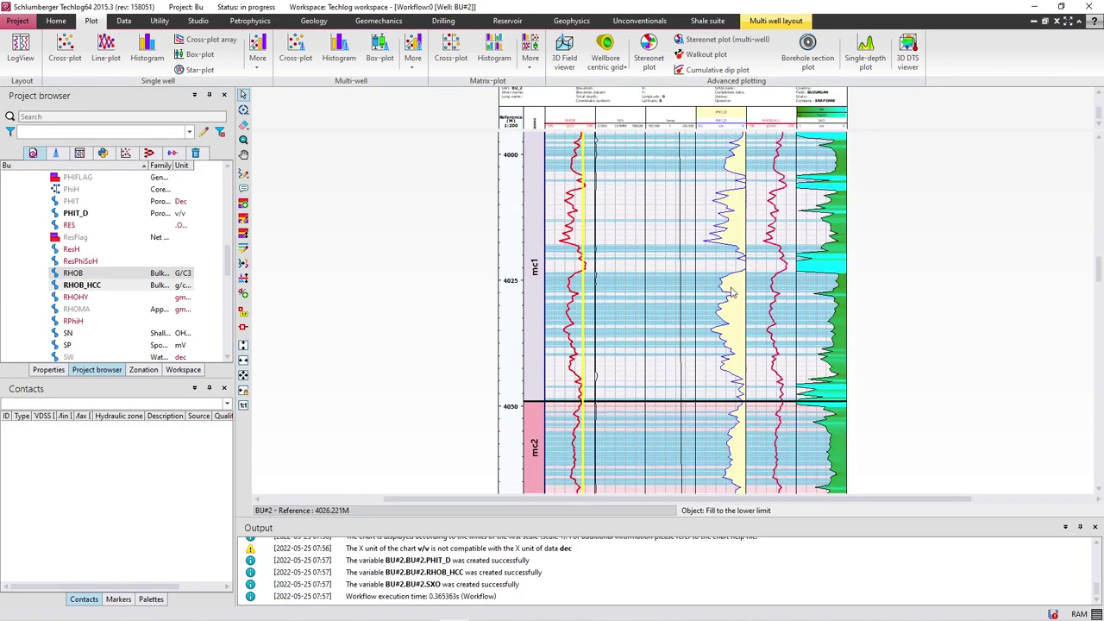
{"action": "scroll", "coordinate": [728, 297], "scroll_direction": "up", "scroll_amount": 2}
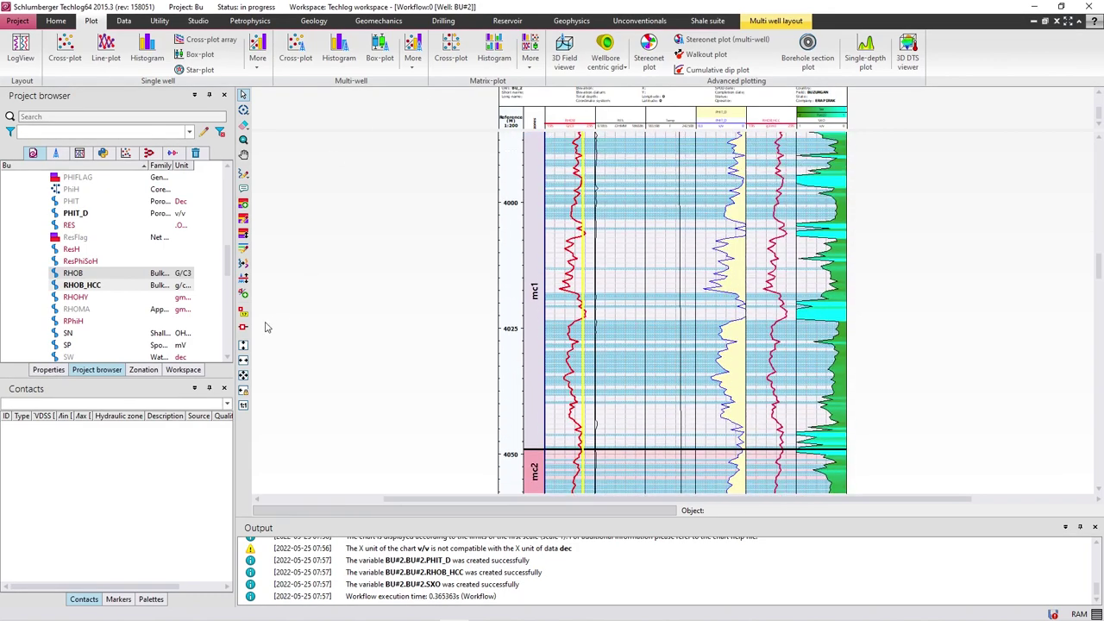
{"action": "left_click", "coordinate": [244, 362]}
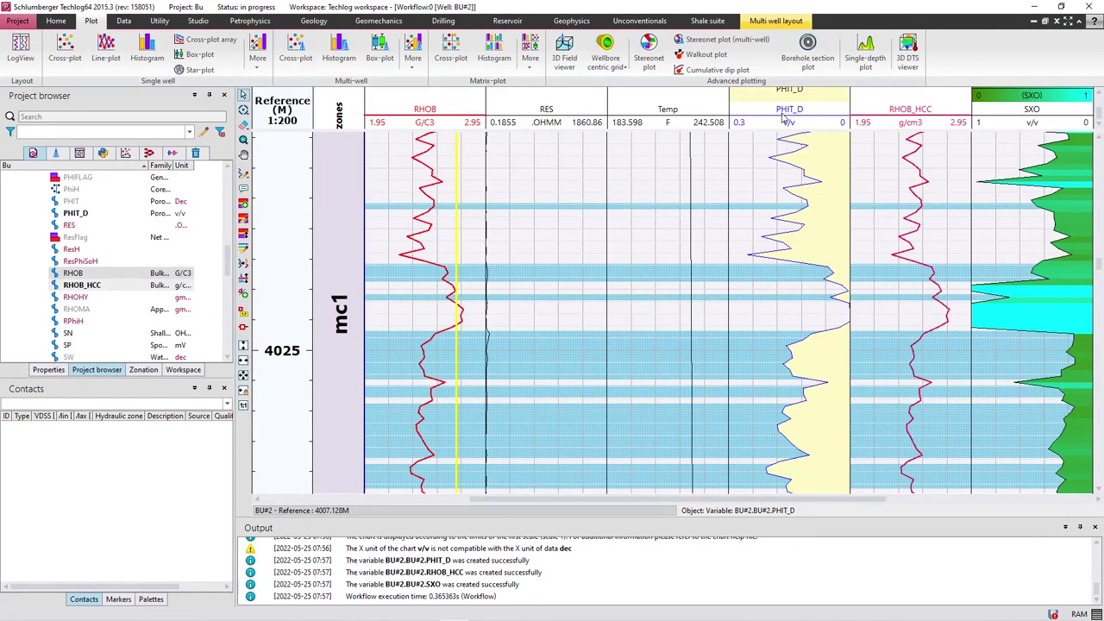
{"action": "scroll", "coordinate": [79, 268], "scroll_direction": "up", "scroll_amount": 1}
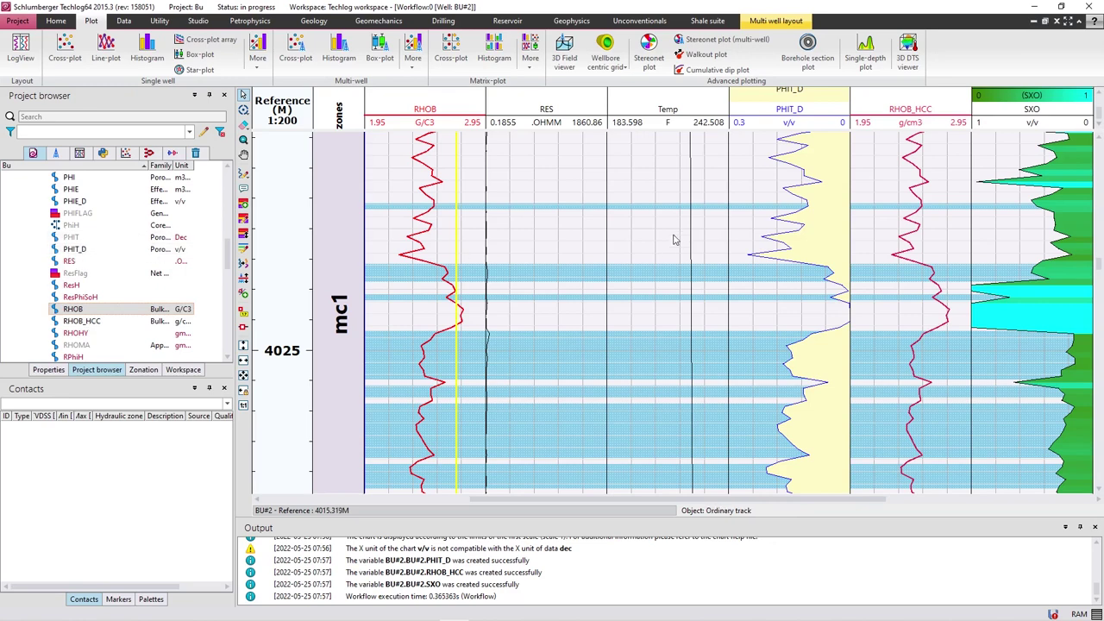
{"action": "left_click", "coordinate": [1034, 20]}
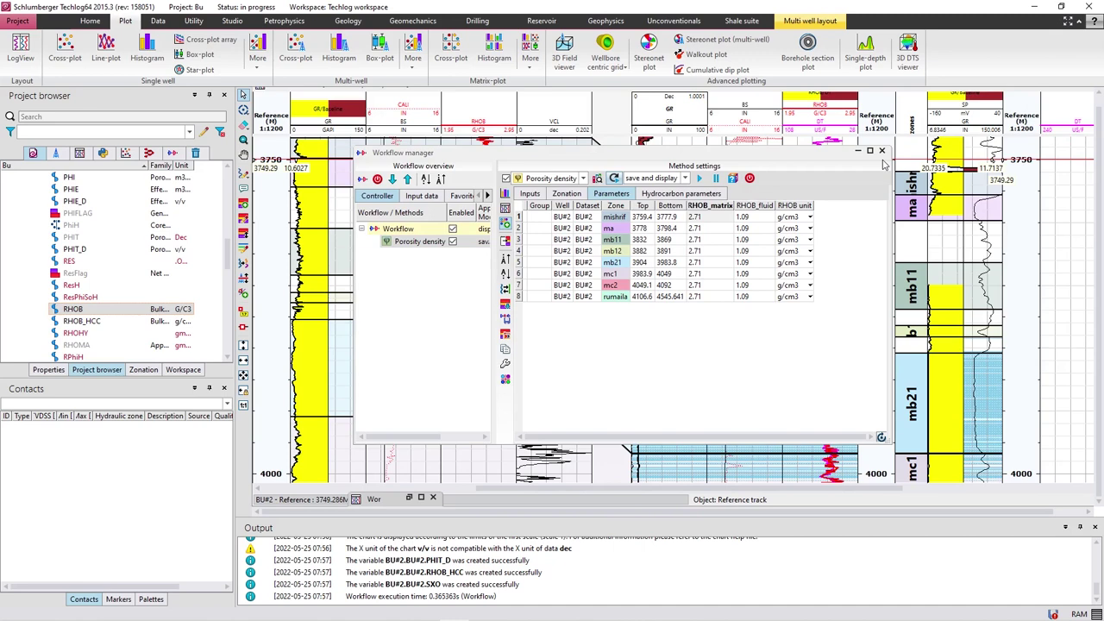
Step: Close the Workflow manager and start Petrophysics > Porosity and saturation > Effective porosity > Density
{"action": "left_click", "coordinate": [881, 150]}
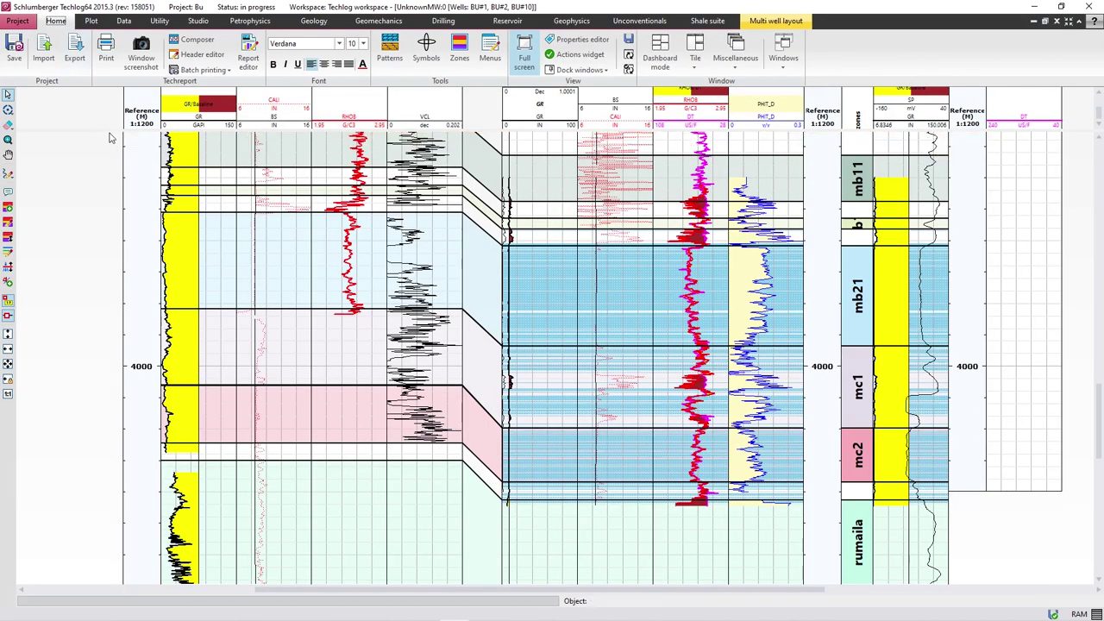
{"action": "left_click", "coordinate": [237, 23]}
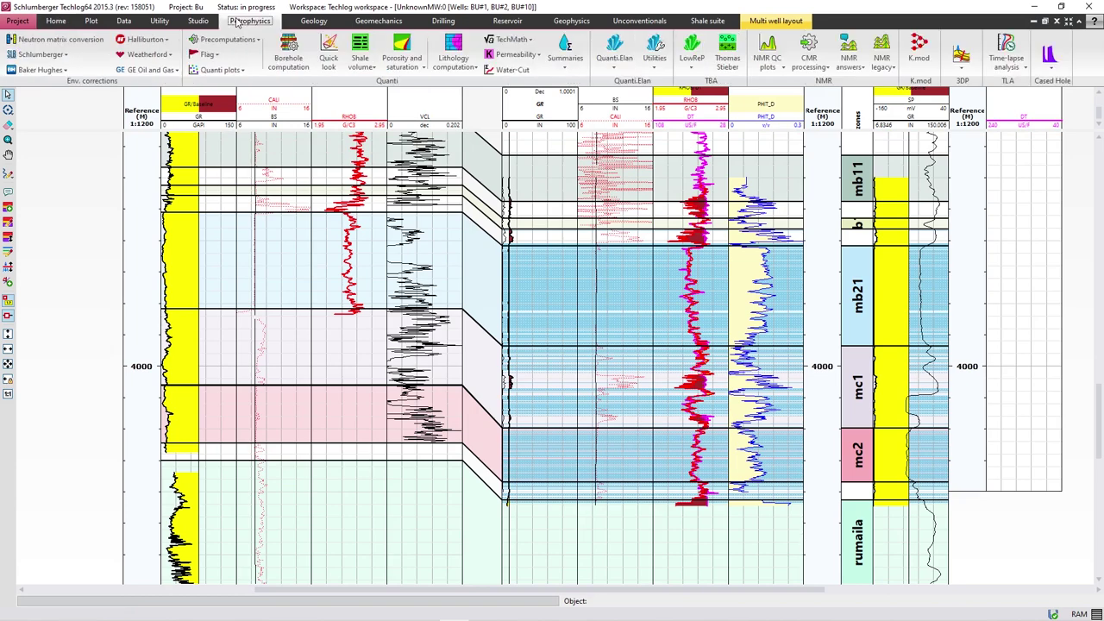
{"action": "left_click", "coordinate": [415, 71]}
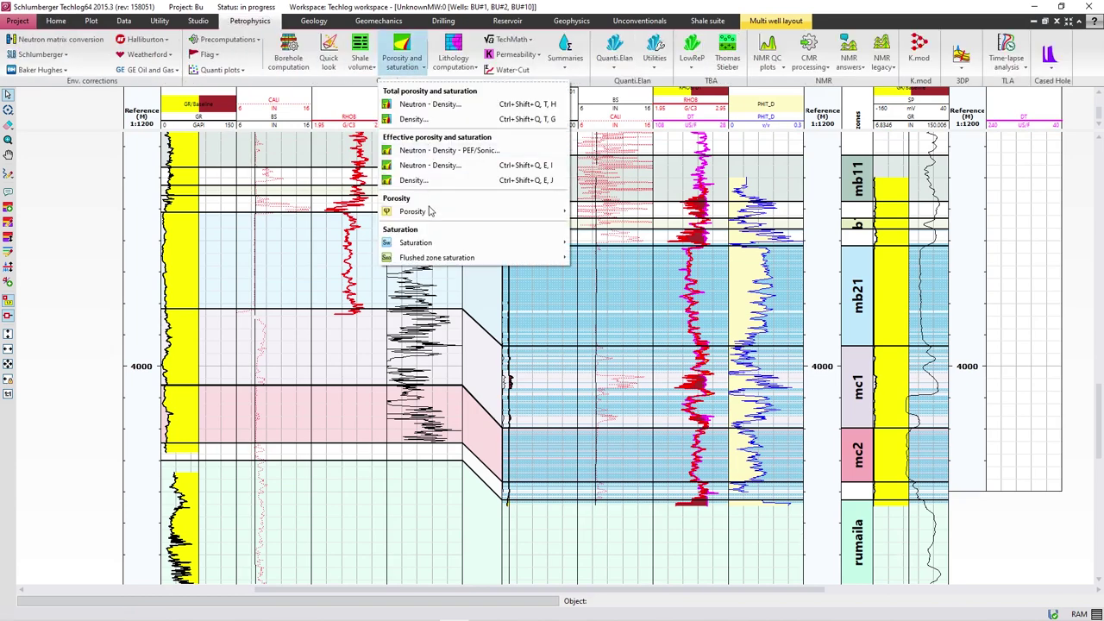
{"action": "mouse_move", "coordinate": [431, 211]}
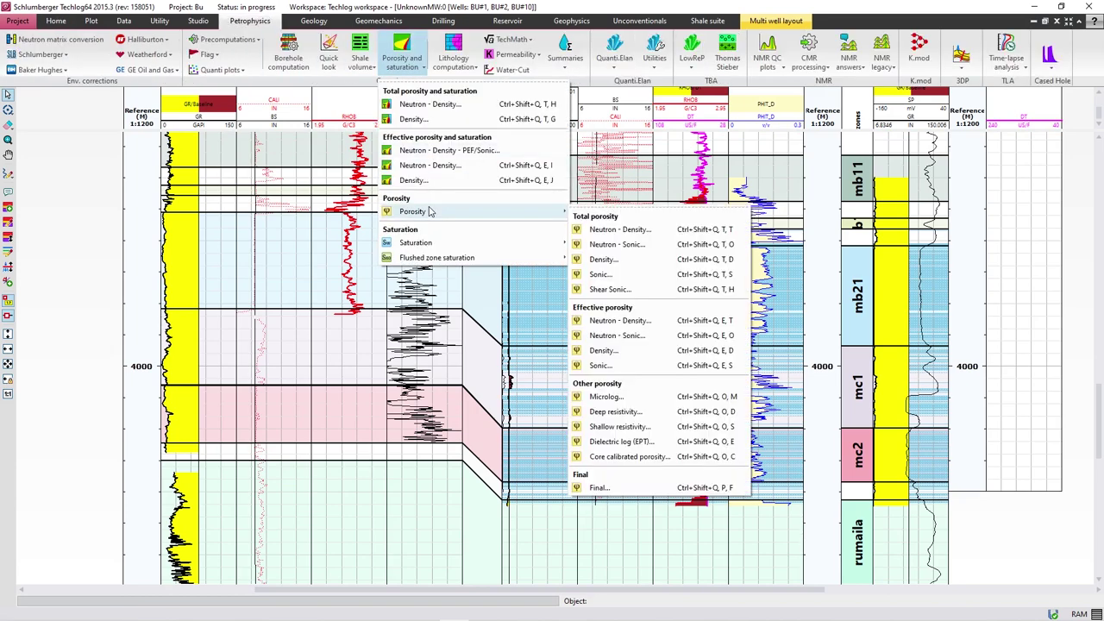
{"action": "left_click", "coordinate": [599, 352]}
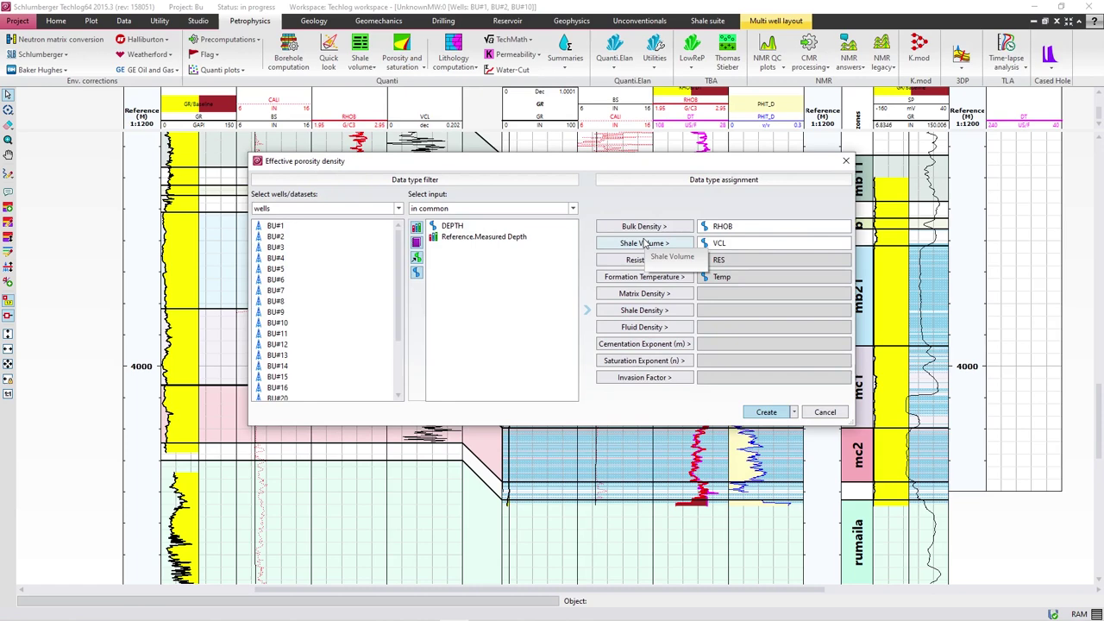
Step: Choose well BU#2, assign VCL as Shale Volume, and create the workflow with BU#2 added
{"action": "left_click", "coordinate": [272, 238]}
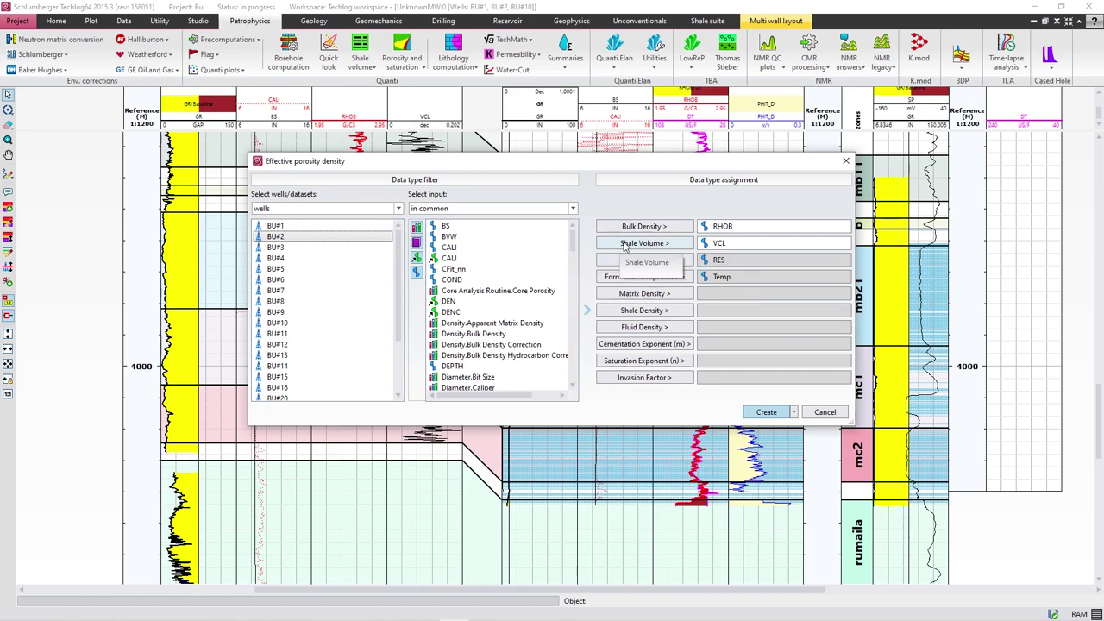
{"action": "left_click_drag", "start_coordinate": [571, 247], "coordinate": [562, 330]}
{"action": "scroll", "coordinate": [556, 371], "scroll_direction": "up", "scroll_amount": 2}
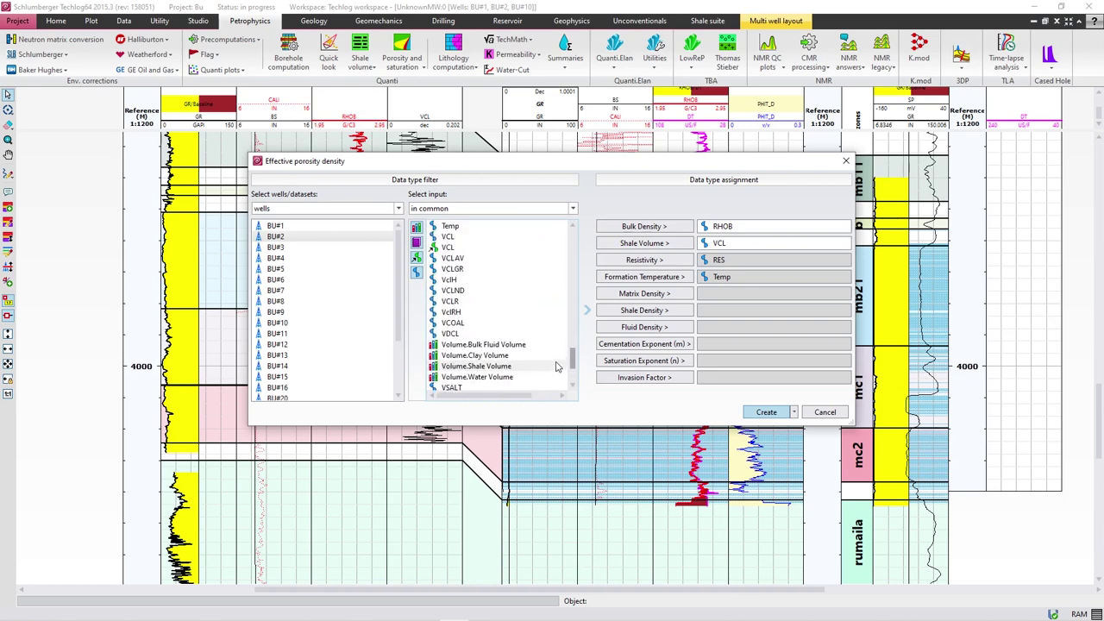
{"action": "left_click", "coordinate": [448, 246]}
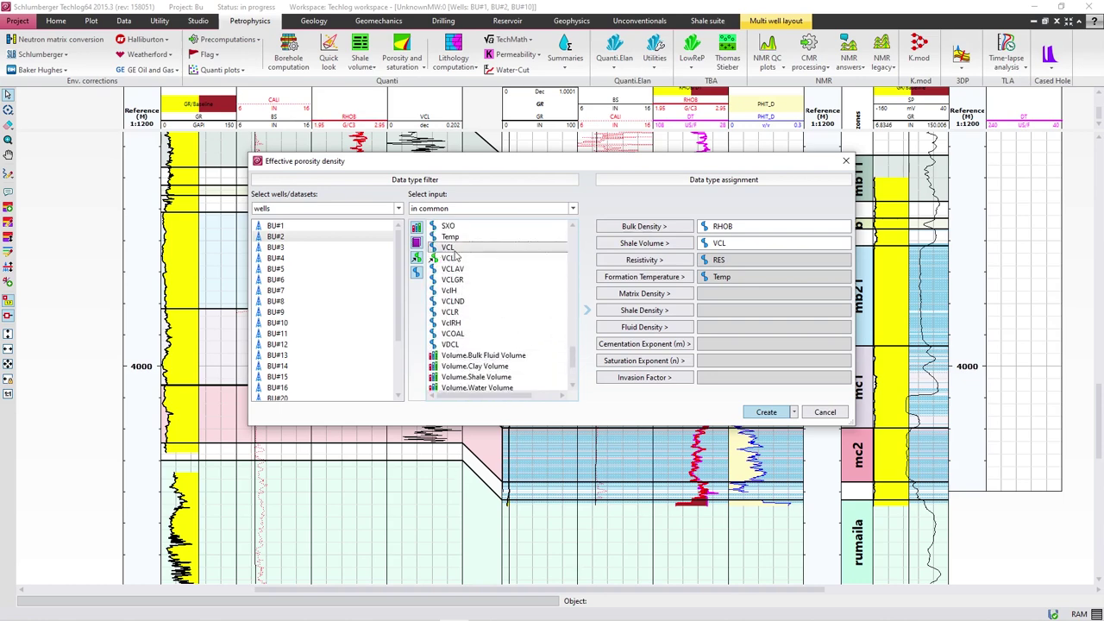
{"action": "left_click", "coordinate": [677, 248]}
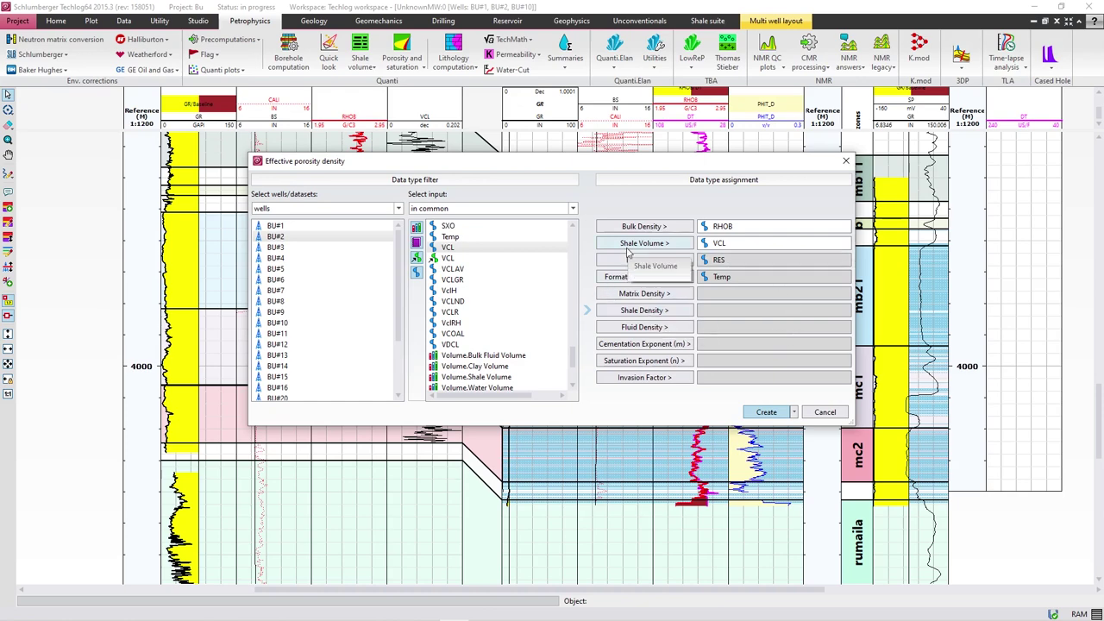
{"action": "left_click", "coordinate": [764, 413]}
{"action": "left_click_drag", "start_coordinate": [60, 308], "coordinate": [528, 180]}
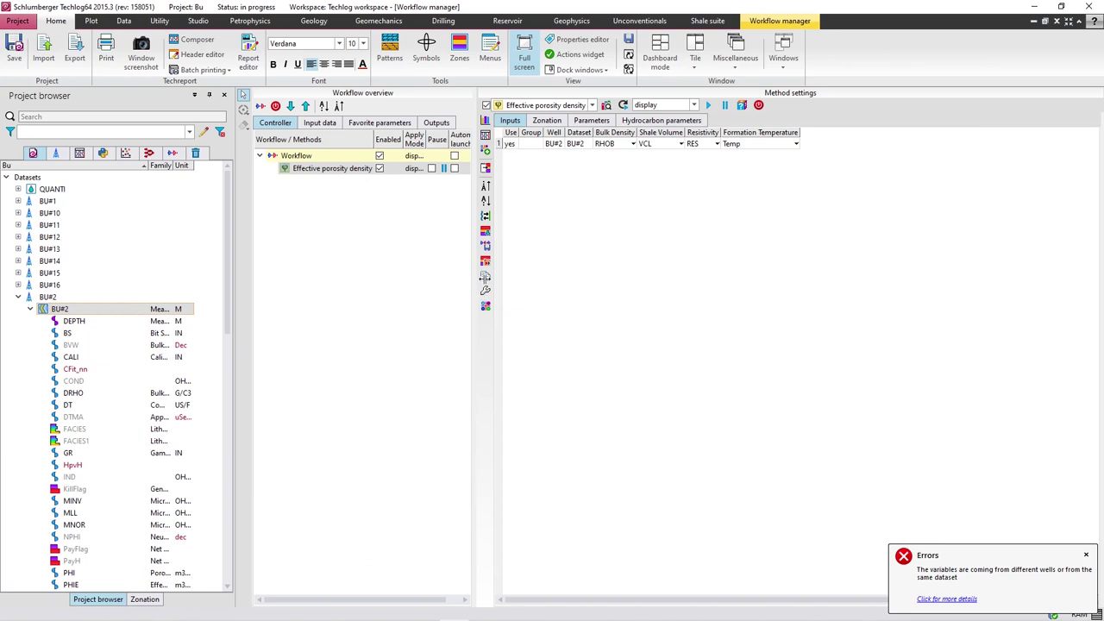
Step: Select the 'zones' zonation and check all eight zones, mishrif through rumaila
{"action": "left_click", "coordinate": [547, 121]}
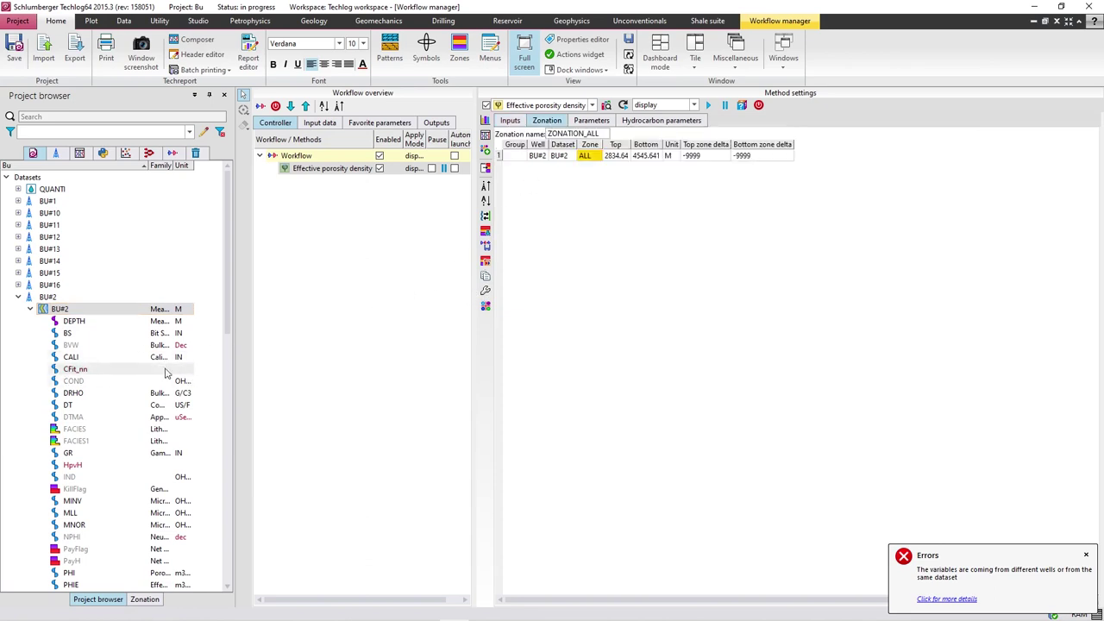
{"action": "scroll", "coordinate": [94, 408], "scroll_direction": "down", "scroll_amount": 15}
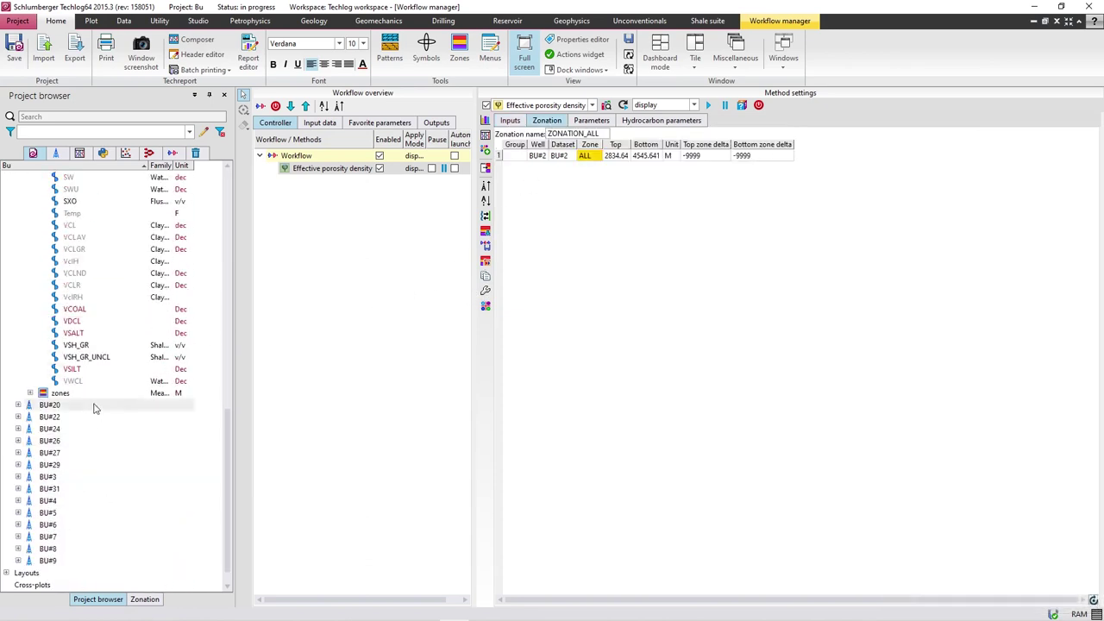
{"action": "left_click", "coordinate": [145, 599]}
{"action": "left_click", "coordinate": [221, 123]}
{"action": "left_click", "coordinate": [171, 153]}
{"action": "left_click", "coordinate": [223, 125]}
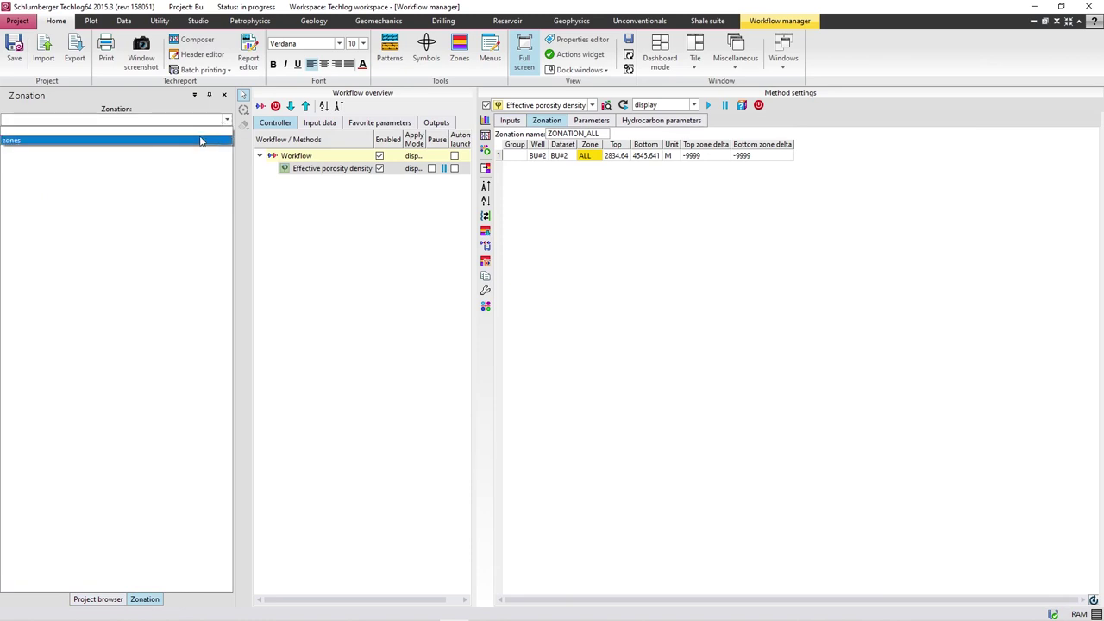
{"action": "left_click", "coordinate": [210, 140]}
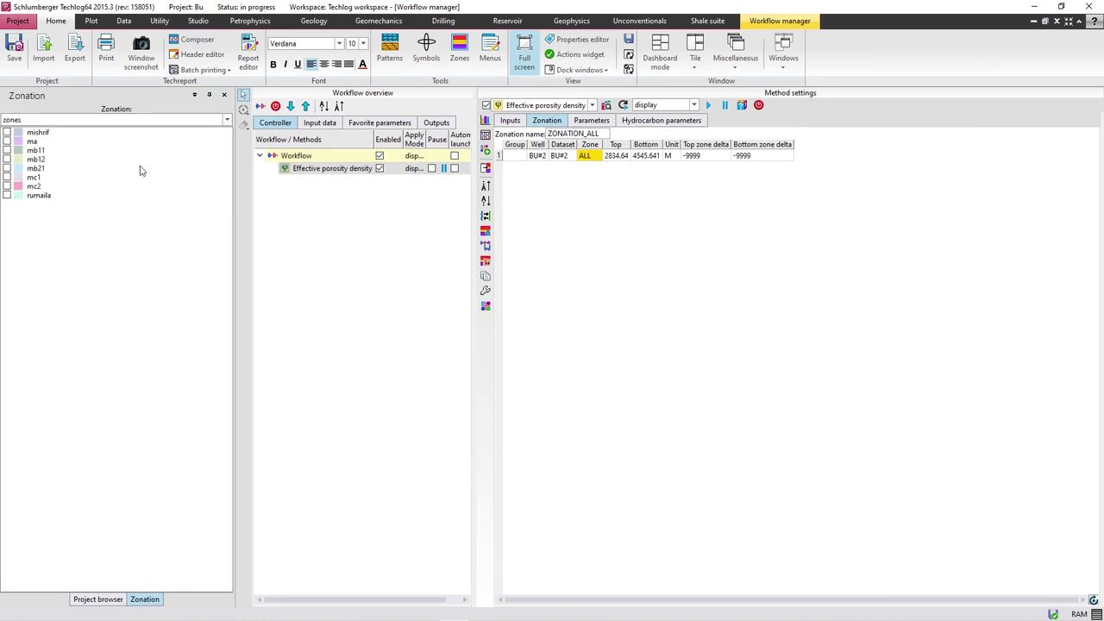
{"action": "left_click", "coordinate": [7, 133]}
{"action": "left_click", "coordinate": [7, 142]}
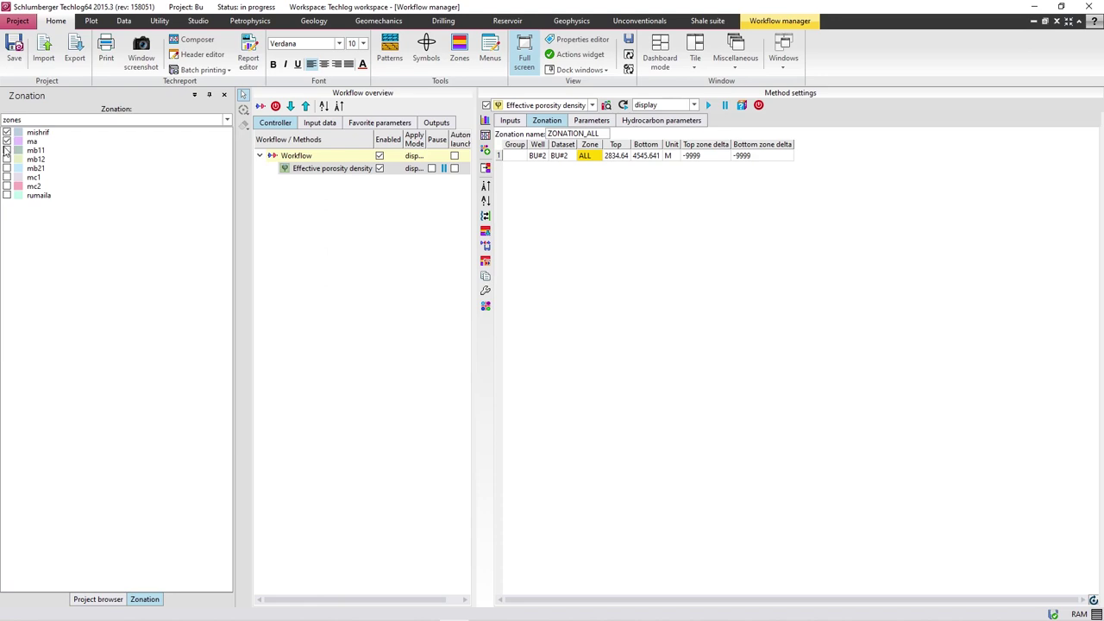
{"action": "left_click", "coordinate": [7, 197]}
Step: Insert the checked zones into the method's Zonation table from the zonation dock
{"action": "right_click", "coordinate": [33, 181]}
{"action": "key", "text": "Escape"}
{"action": "right_click", "coordinate": [39, 181]}
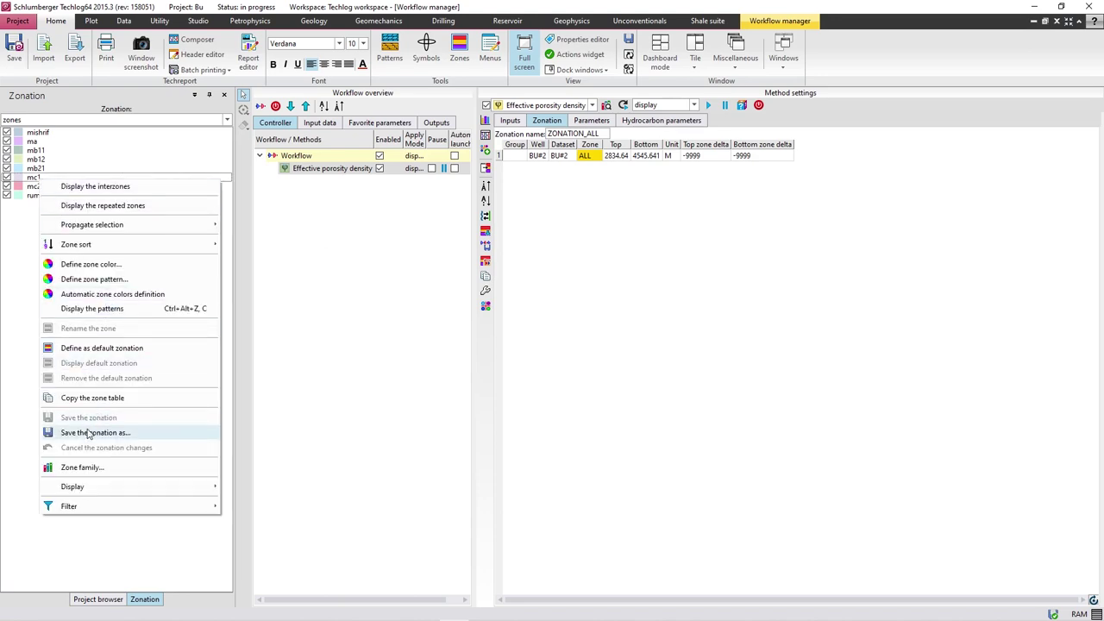
{"action": "left_click", "coordinate": [86, 398]}
{"action": "right_click", "coordinate": [607, 212]}
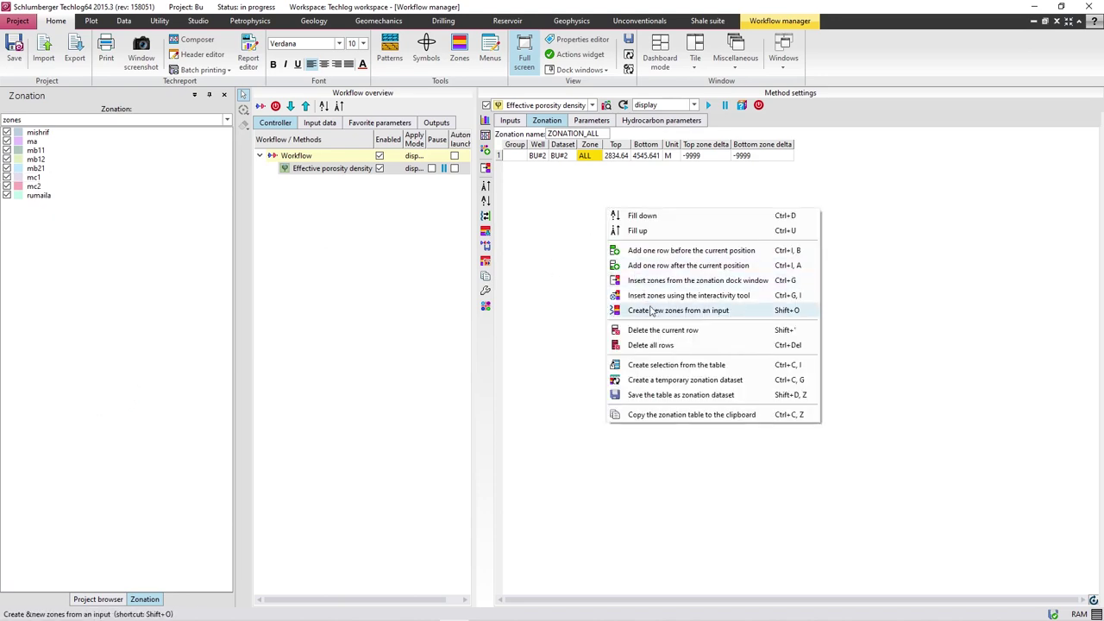
{"action": "left_click", "coordinate": [638, 280]}
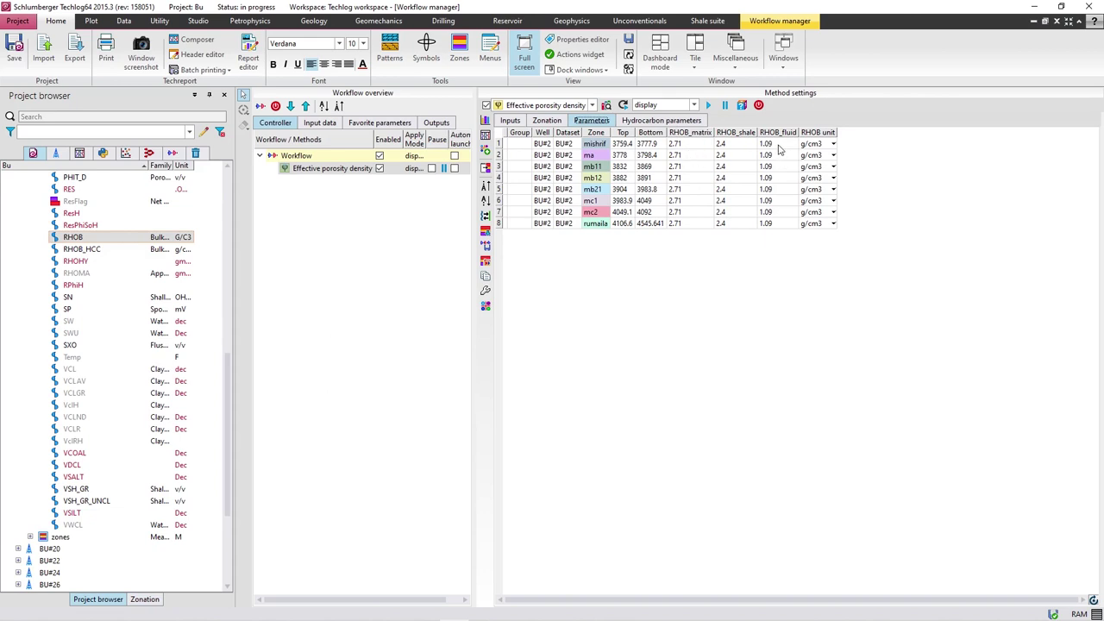
Step: Minimize the Workflow manager, review the maximized BU#10 layout, then restore the Workflow manager
{"action": "mouse_move", "coordinate": [778, 149]}
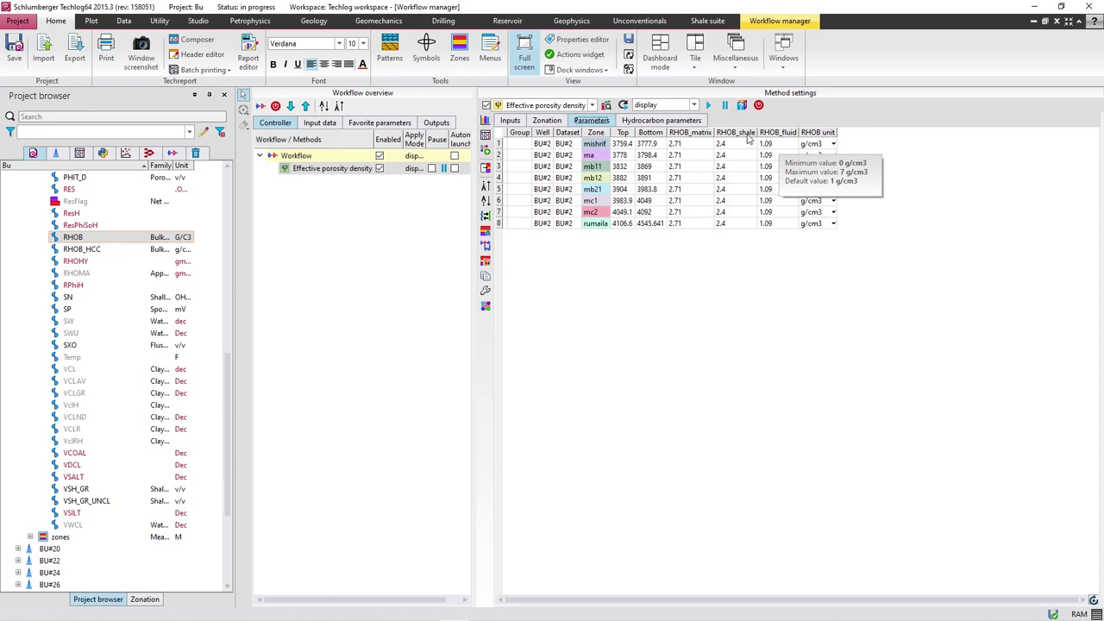
{"action": "mouse_move", "coordinate": [726, 157]}
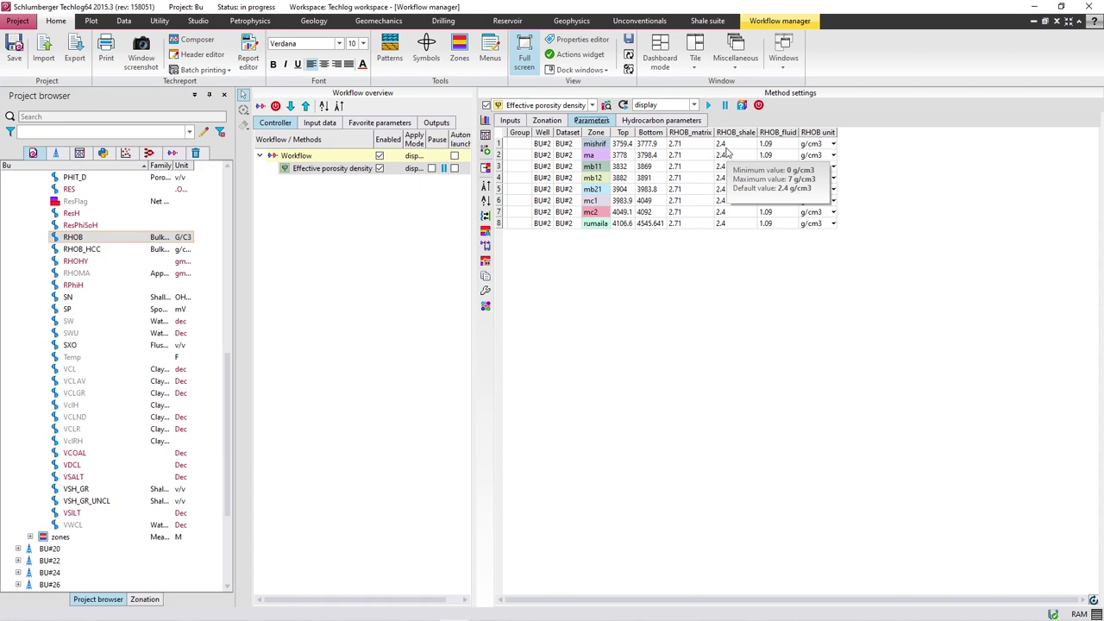
{"action": "left_click", "coordinate": [1035, 23]}
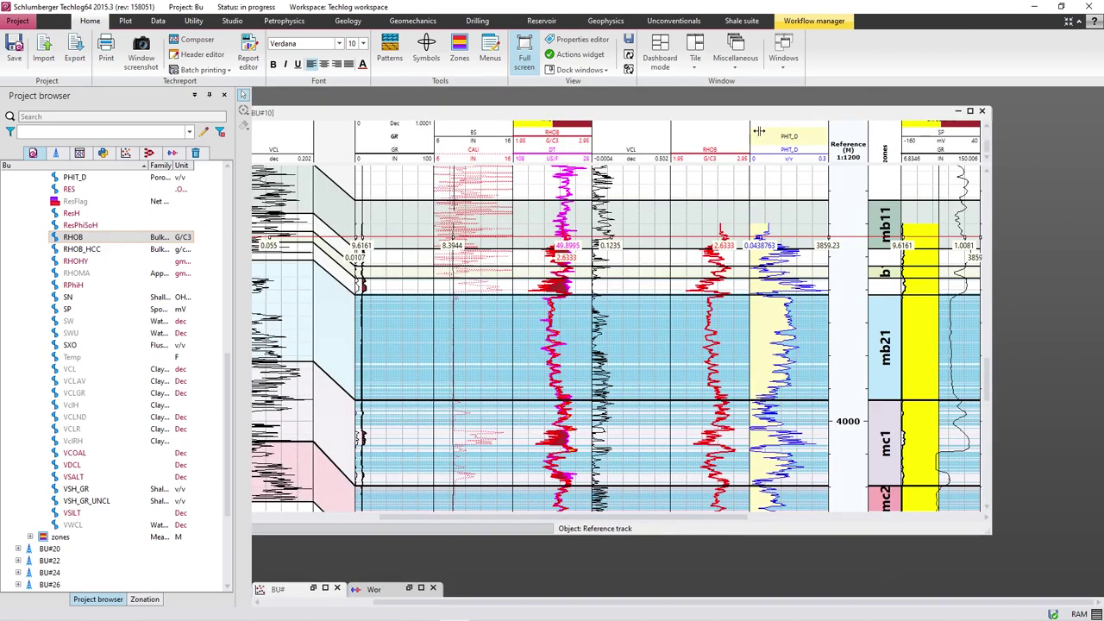
{"action": "left_click", "coordinate": [969, 111]}
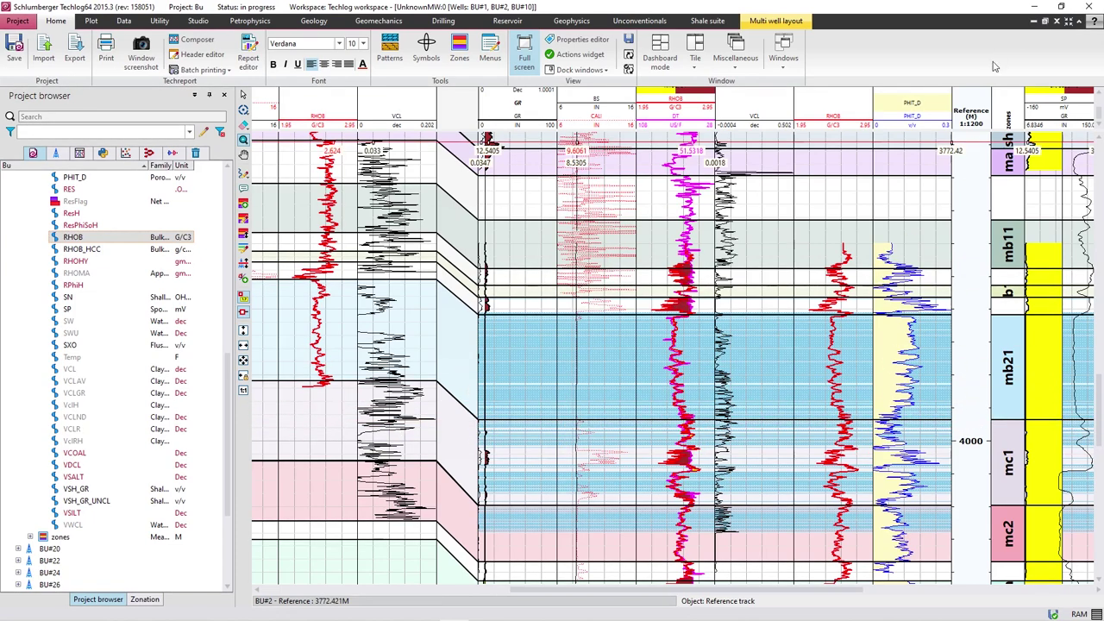
{"action": "left_click", "coordinate": [1033, 21]}
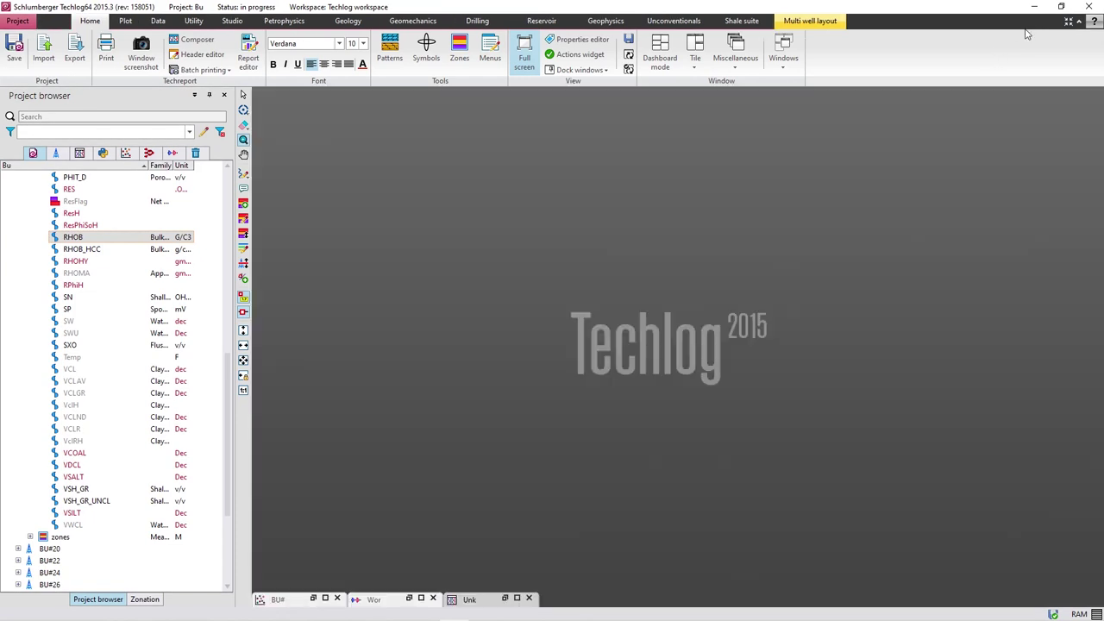
{"action": "left_click", "coordinate": [399, 601]}
{"action": "double_click", "coordinate": [398, 601]}
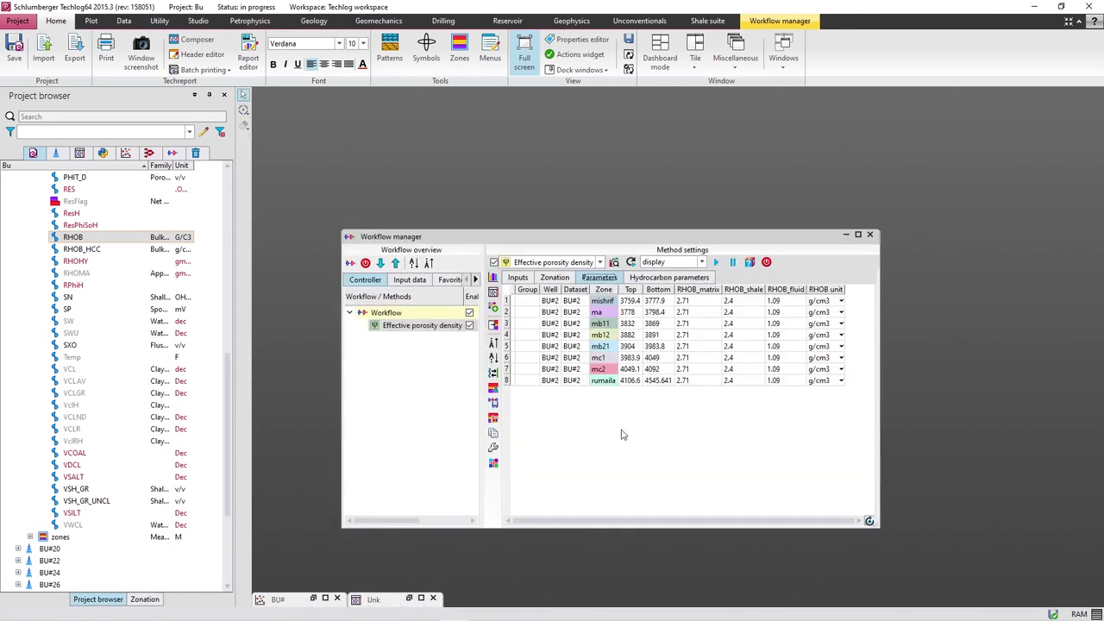
Step: Set the first zone's RHOB_shale to 2.69 and fill it down to all zones
{"action": "left_click", "coordinate": [740, 300]}
{"action": "left_click", "coordinate": [742, 301]}
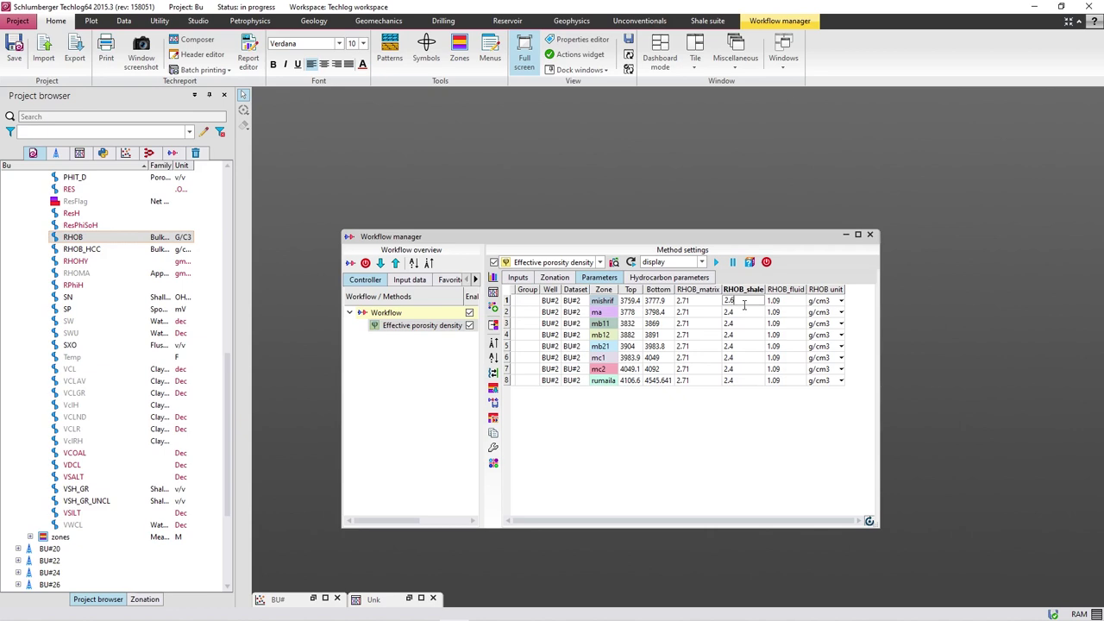
{"action": "key", "text": "Return"}
{"action": "right_click", "coordinate": [747, 299]}
{"action": "left_click", "coordinate": [780, 318]}
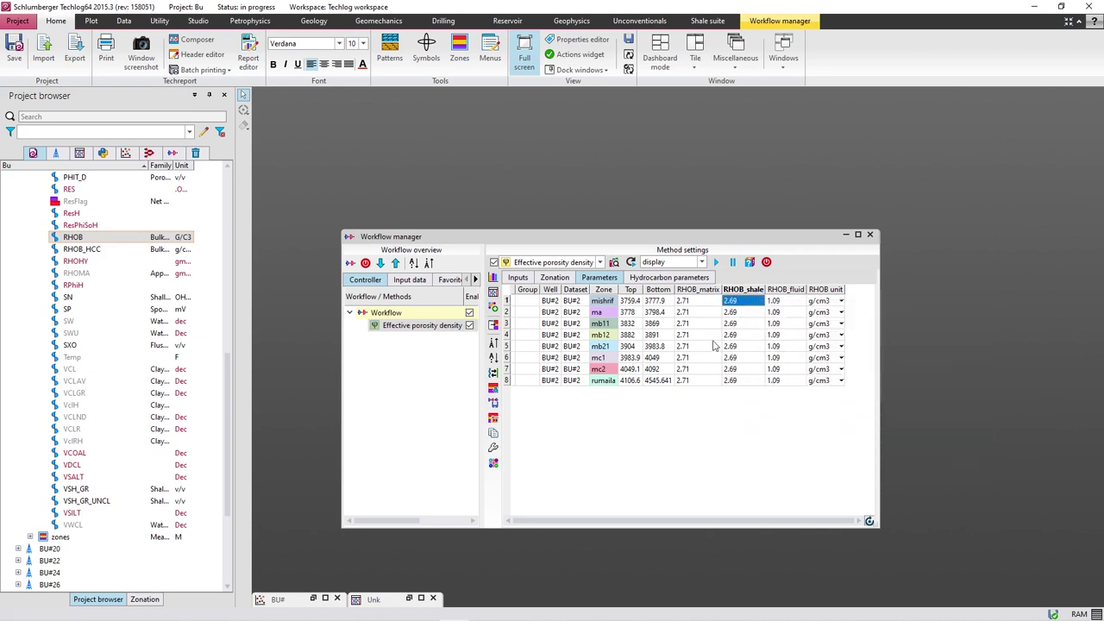
Step: Run the effective porosity density method in 'save and display' mode
{"action": "left_click", "coordinate": [493, 309]}
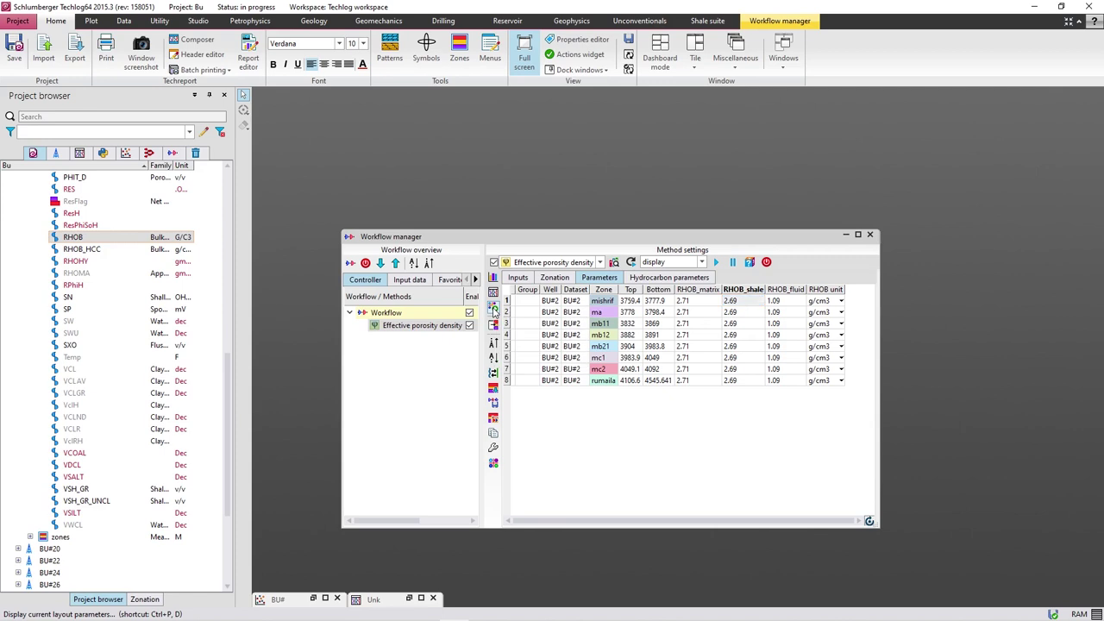
{"action": "left_click", "coordinate": [702, 262]}
{"action": "left_click", "coordinate": [699, 280]}
{"action": "left_click", "coordinate": [716, 262]}
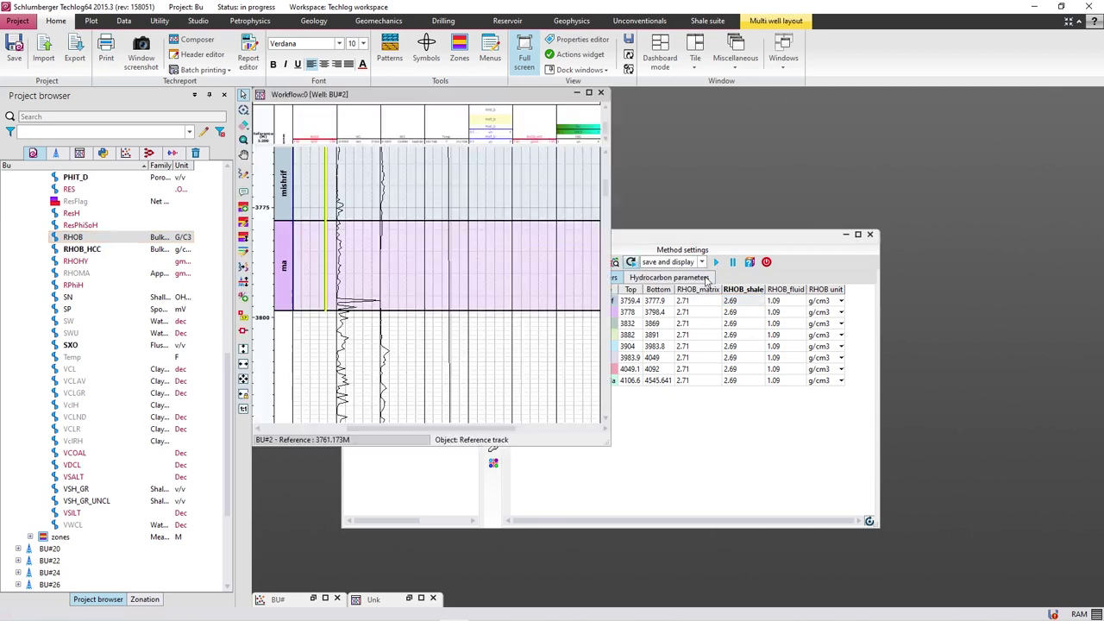
Step: Maximize the BU#2 results log and scroll through it checking RHOB_shale per zone
{"action": "double_click", "coordinate": [589, 93]}
{"action": "scroll", "coordinate": [593, 259], "scroll_direction": "down", "scroll_amount": 10}
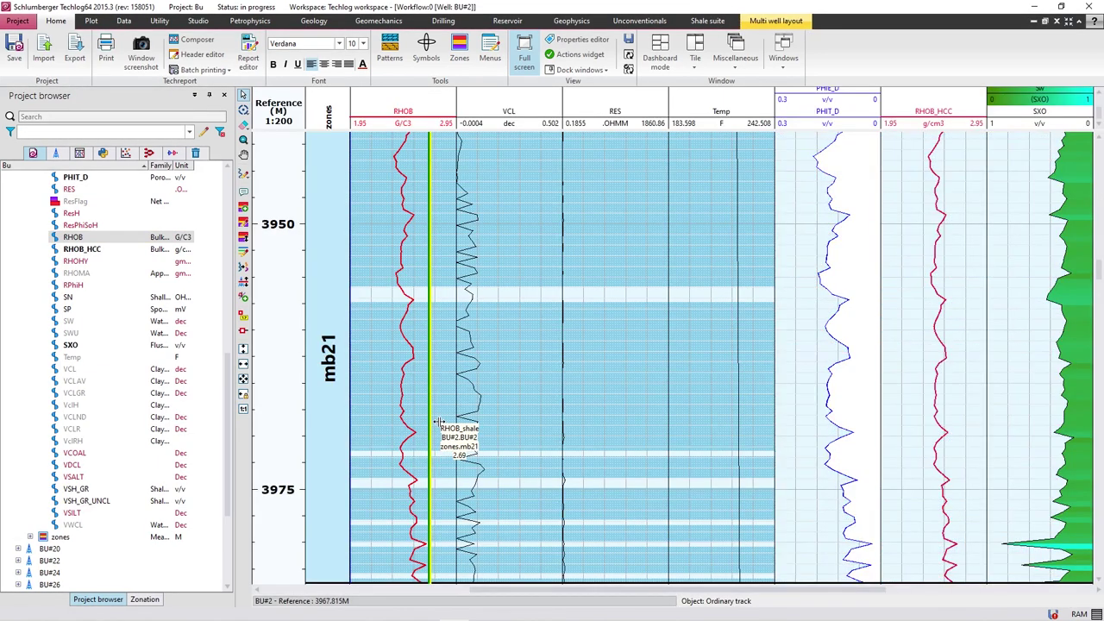
{"action": "scroll", "coordinate": [474, 437], "scroll_direction": "down", "scroll_amount": 1}
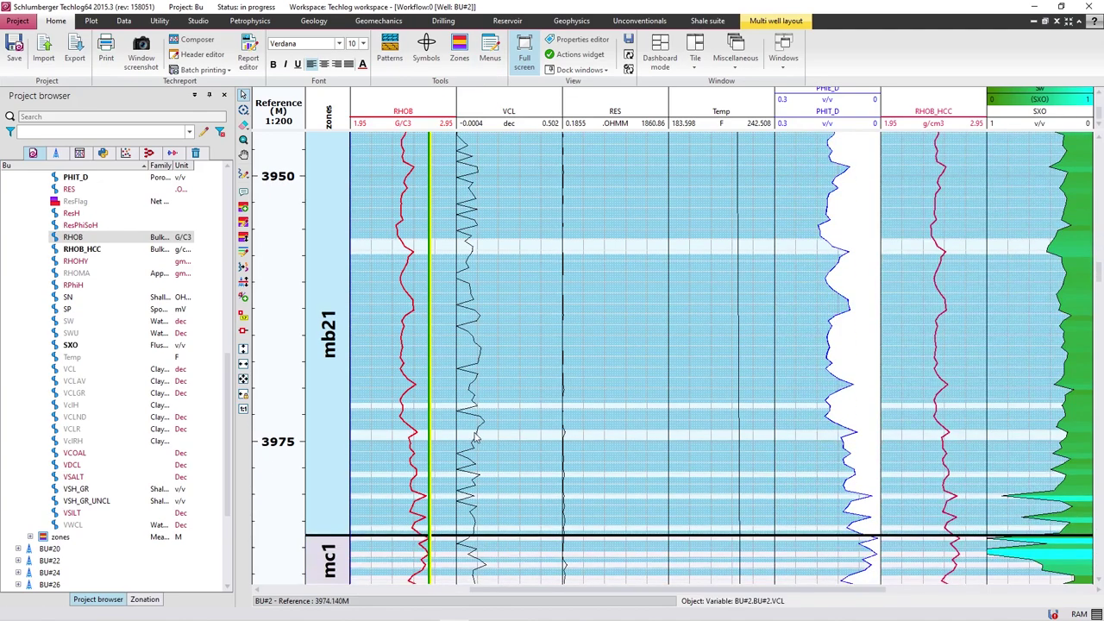
{"action": "scroll", "coordinate": [474, 437], "scroll_direction": "down", "scroll_amount": 5}
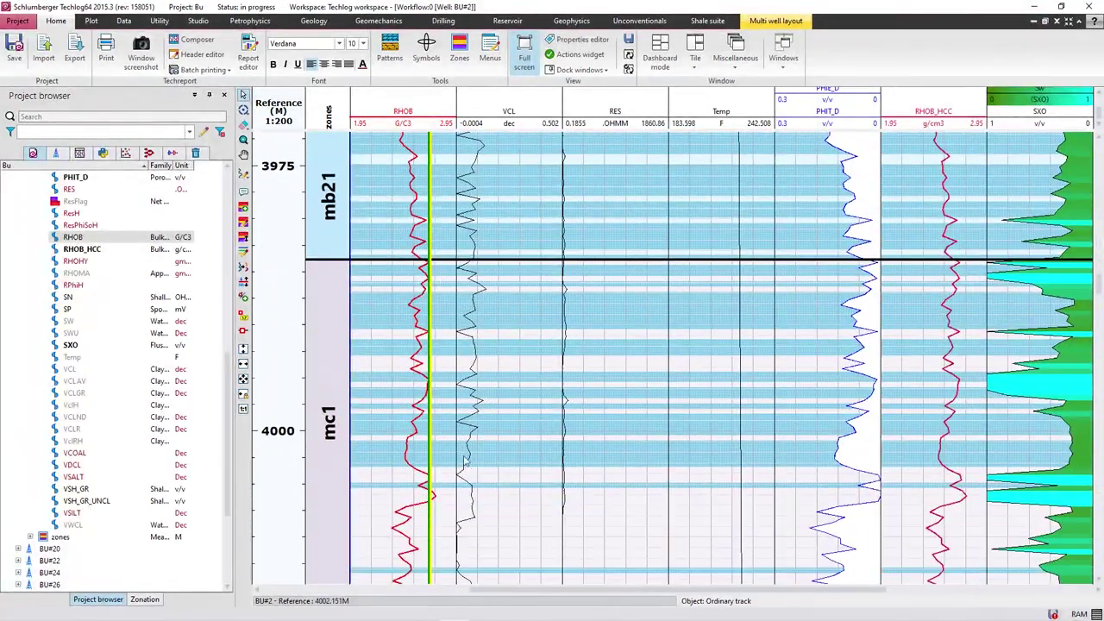
{"action": "mouse_move", "coordinate": [438, 330]}
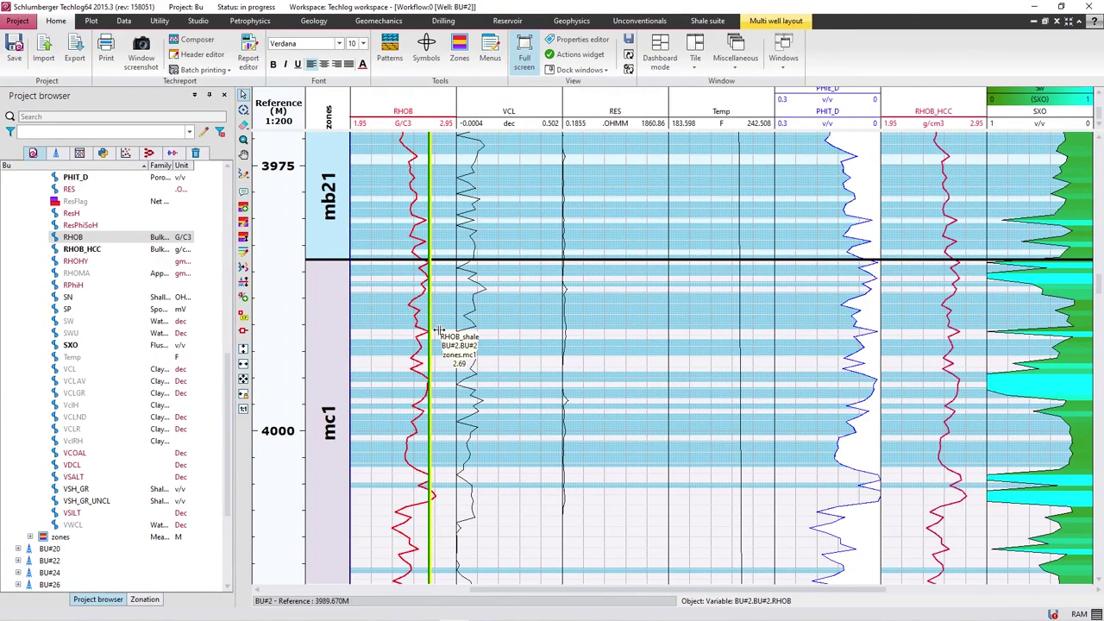
{"action": "scroll", "coordinate": [438, 379], "scroll_direction": "down", "scroll_amount": 2}
{"action": "scroll", "coordinate": [439, 379], "scroll_direction": "down", "scroll_amount": 7}
{"action": "scroll", "coordinate": [438, 430], "scroll_direction": "down", "scroll_amount": 5}
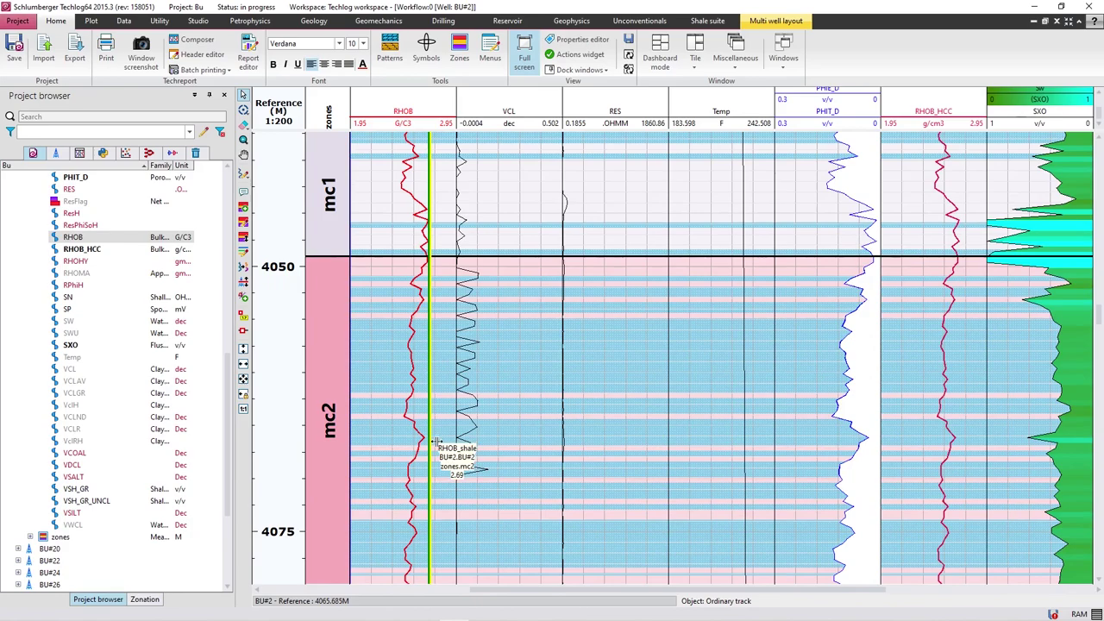
{"action": "scroll", "coordinate": [438, 442], "scroll_direction": "down", "scroll_amount": 3}
{"action": "scroll", "coordinate": [437, 457], "scroll_direction": "down", "scroll_amount": 5}
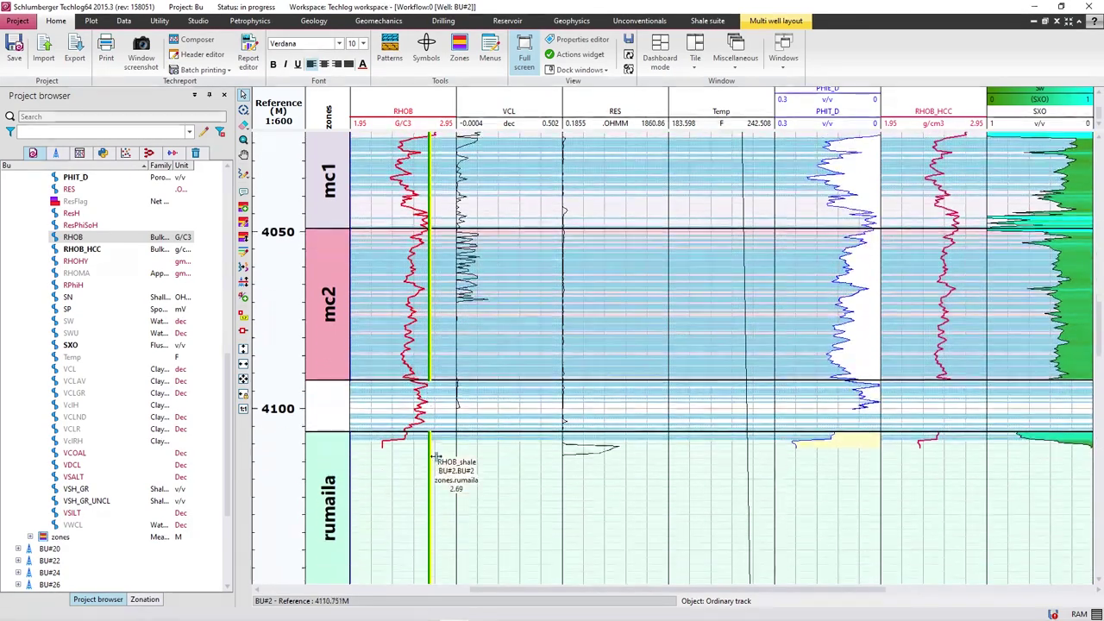
{"action": "scroll", "coordinate": [435, 470], "scroll_direction": "up", "scroll_amount": 3}
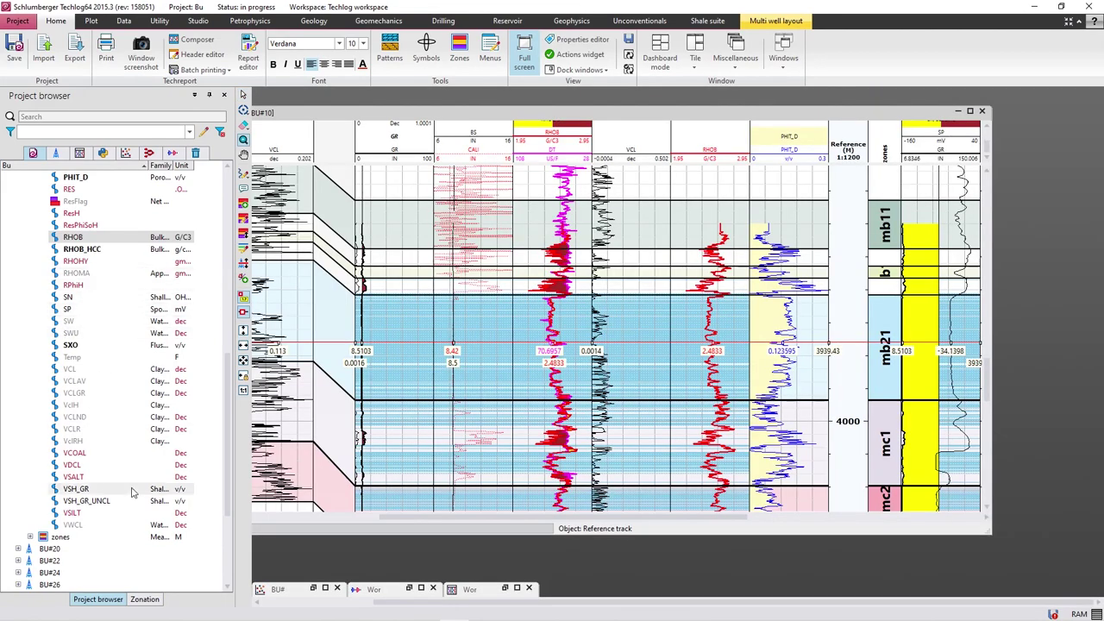
{"action": "scroll", "coordinate": [116, 482], "scroll_direction": "up", "scroll_amount": 1}
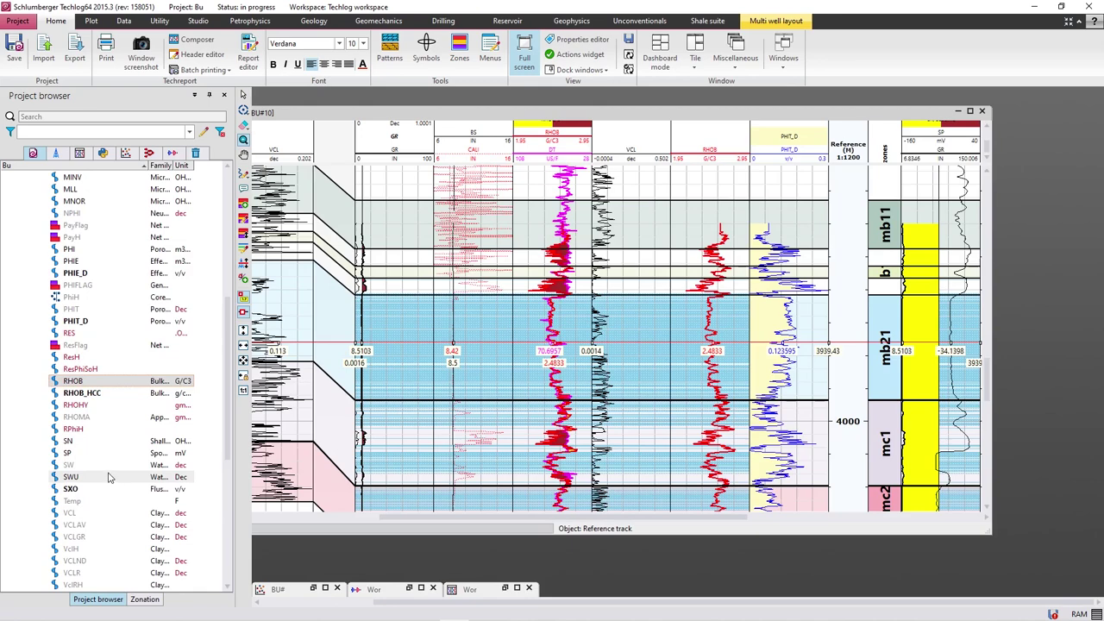
Step: Drag PHIE_D from the Project browser into the porosity track beside PHIT_D
{"action": "scroll", "coordinate": [110, 479], "scroll_direction": "up", "scroll_amount": 3}
{"action": "left_click_drag", "start_coordinate": [74, 381], "coordinate": [828, 422]}
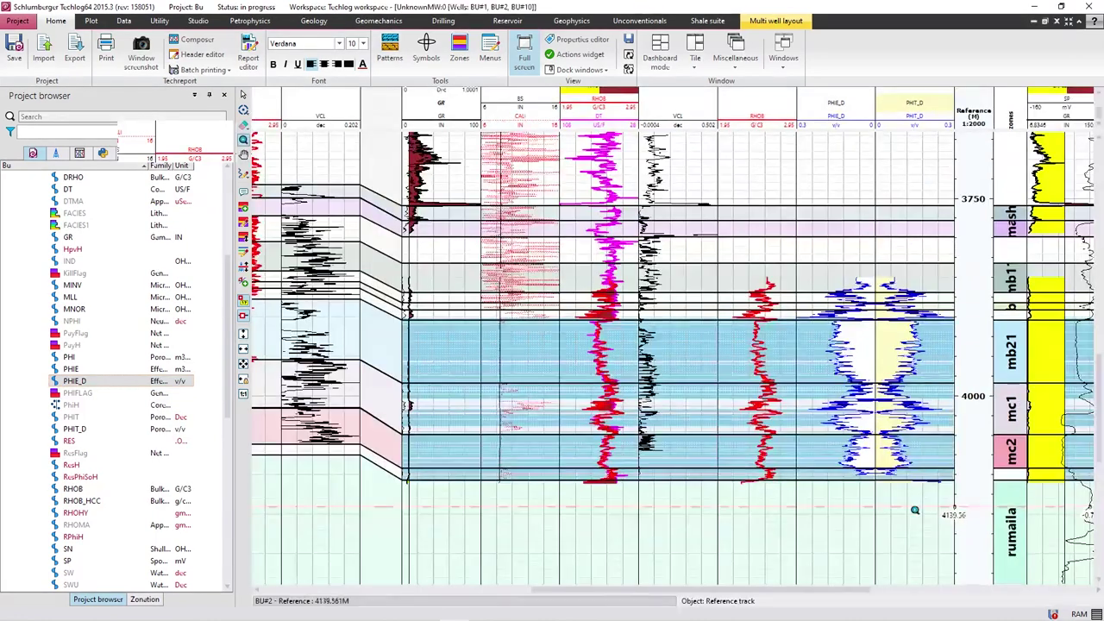